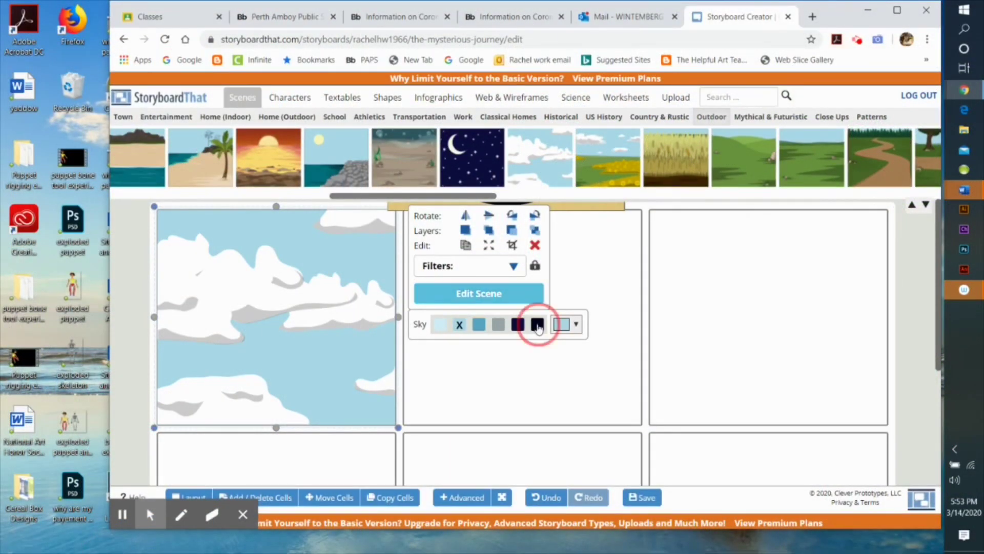
# Step: Try dark navy and medium blue sky swatches on the first cell's scene, then deselect it
pyautogui.click(518, 327)
pyautogui.click(480, 325)
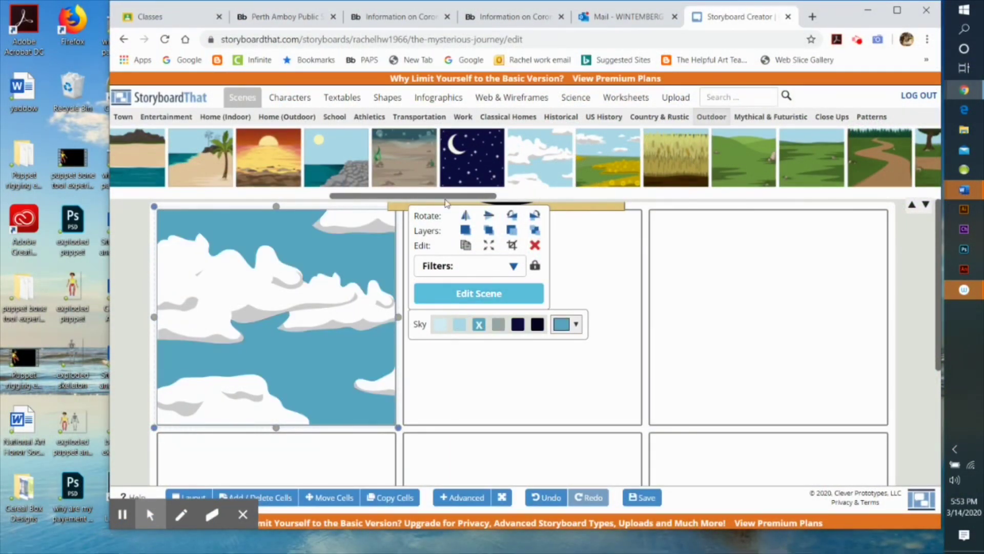
pyautogui.click(568, 277)
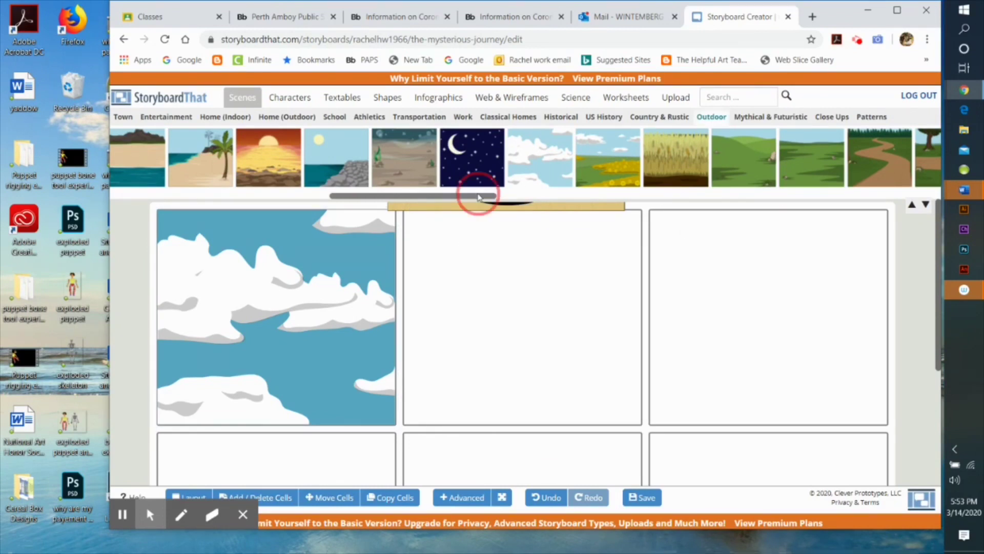
# Step: Drop the forest path scene into cell 1 and shift its sky colour toward yellow
pyautogui.moveTo(477, 195); pyautogui.dragTo(560, 181)
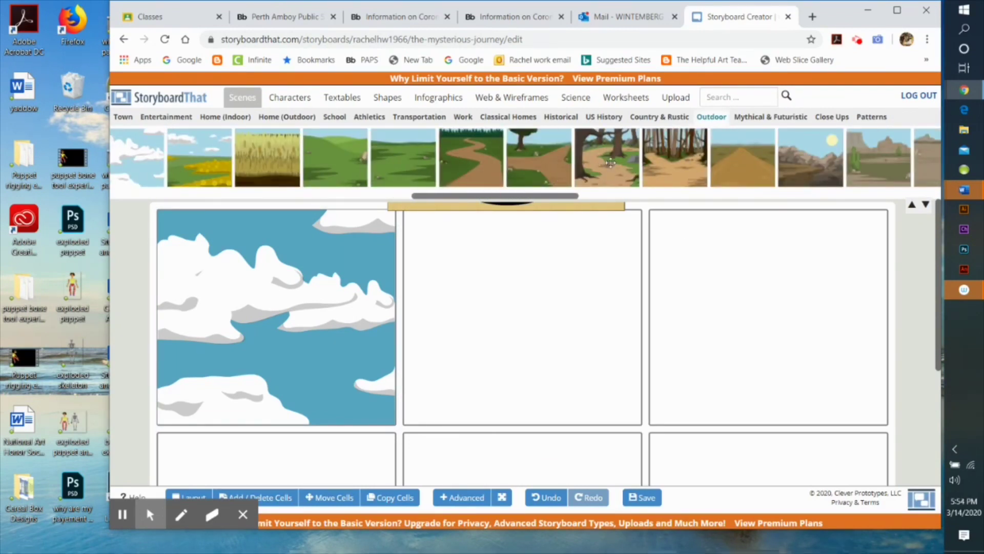
pyautogui.moveTo(610, 162); pyautogui.dragTo(277, 317)
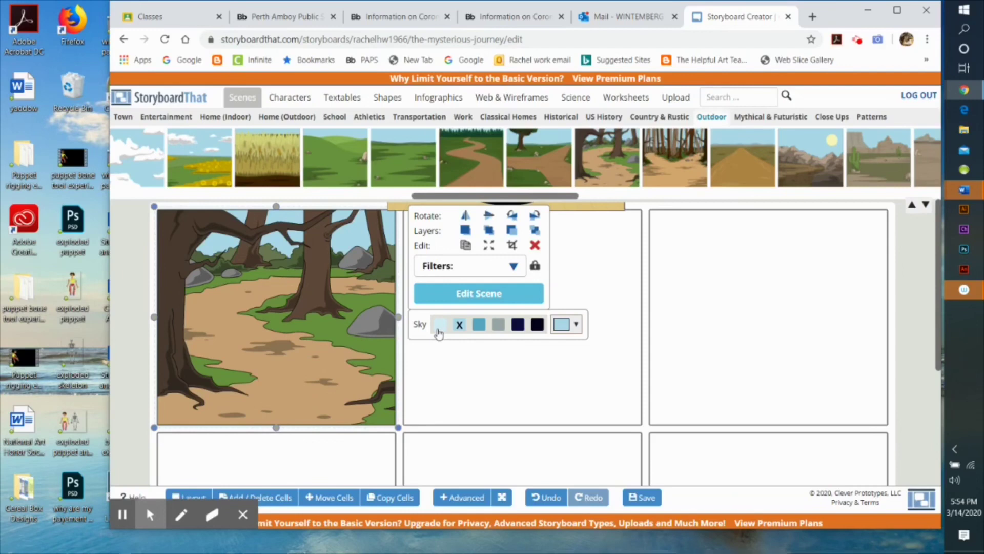
pyautogui.click(575, 325)
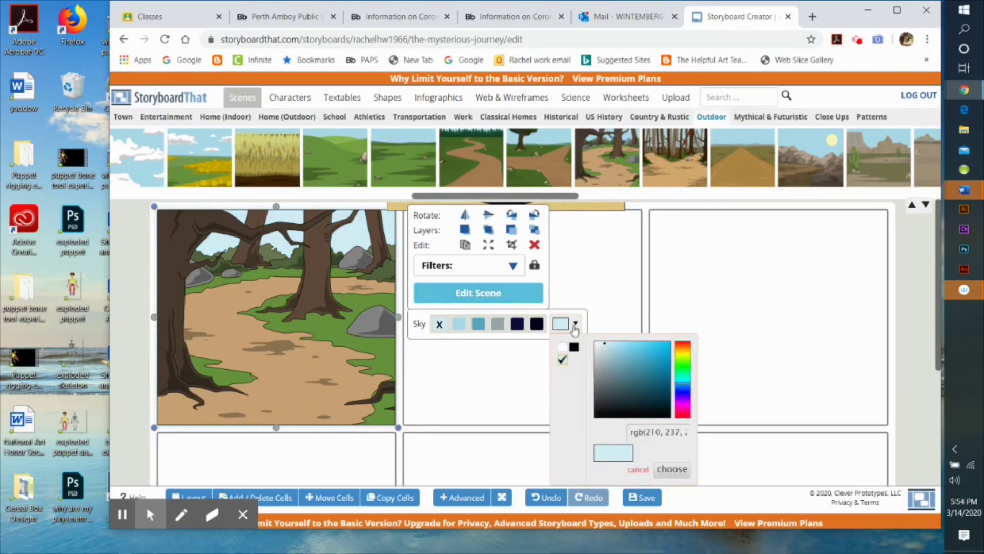
pyautogui.moveTo(683, 346); pyautogui.dragTo(681, 349)
# Step: Set the forest scene to rain in daytime, after trying snowy and night options
pyautogui.click(500, 295)
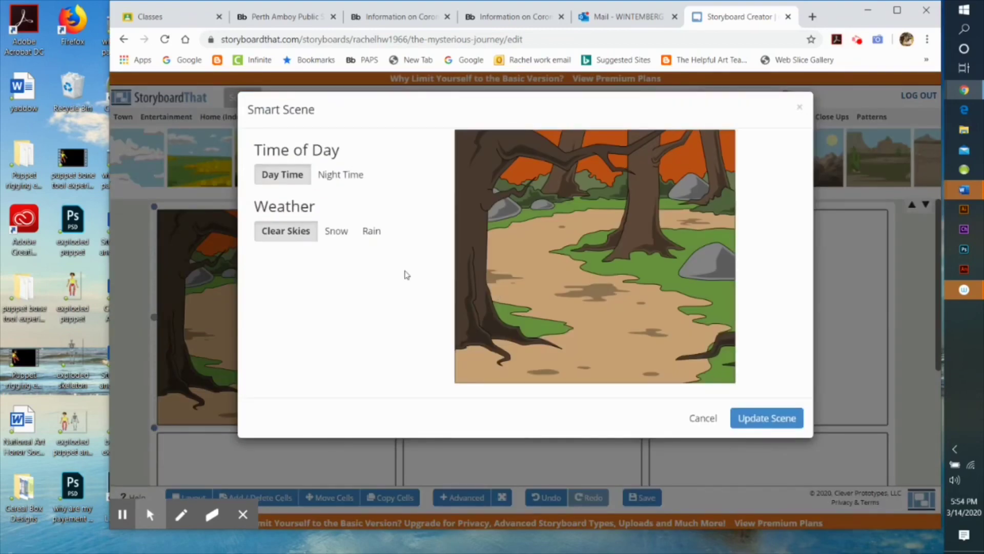
pyautogui.click(333, 232)
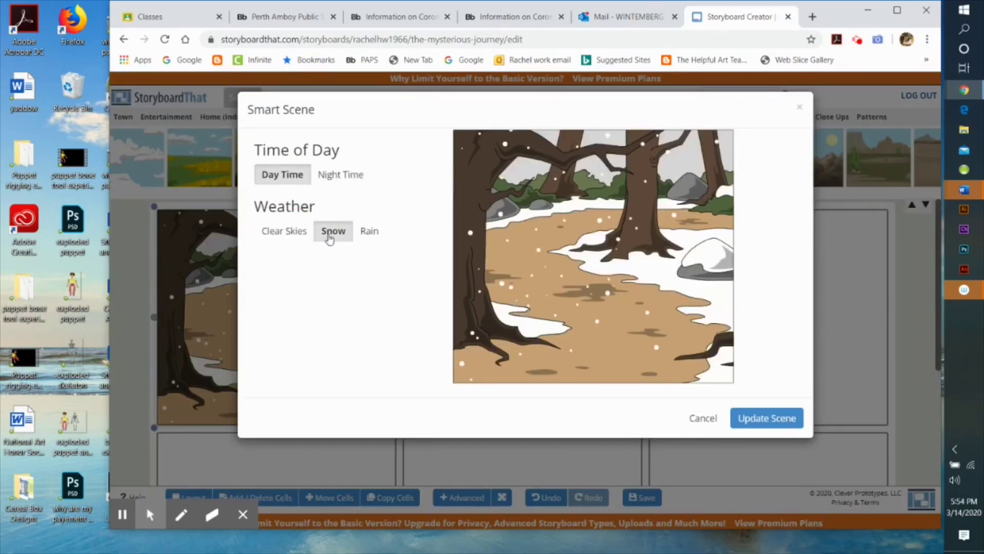
pyautogui.click(370, 235)
pyautogui.click(340, 175)
pyautogui.click(334, 231)
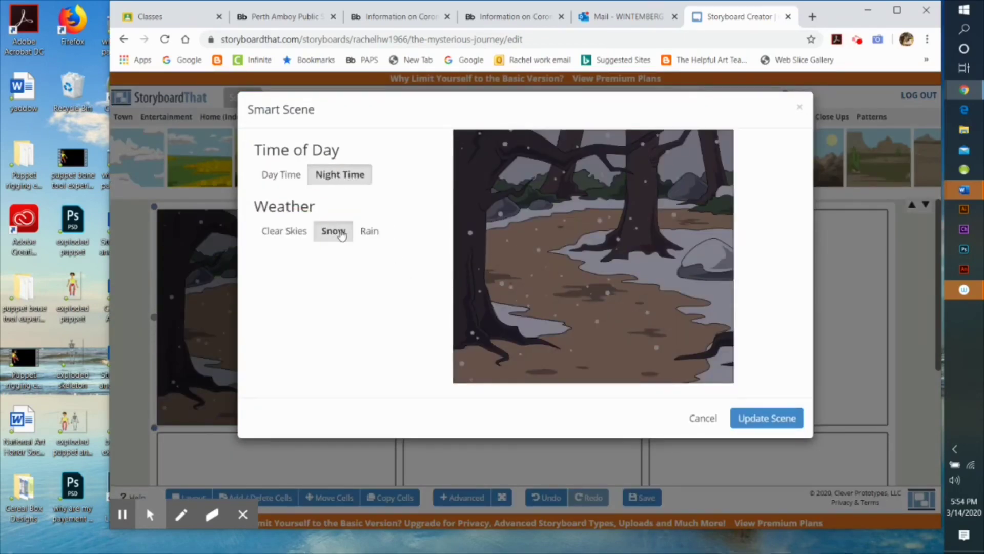
pyautogui.click(369, 231)
pyautogui.click(282, 175)
pyautogui.click(766, 418)
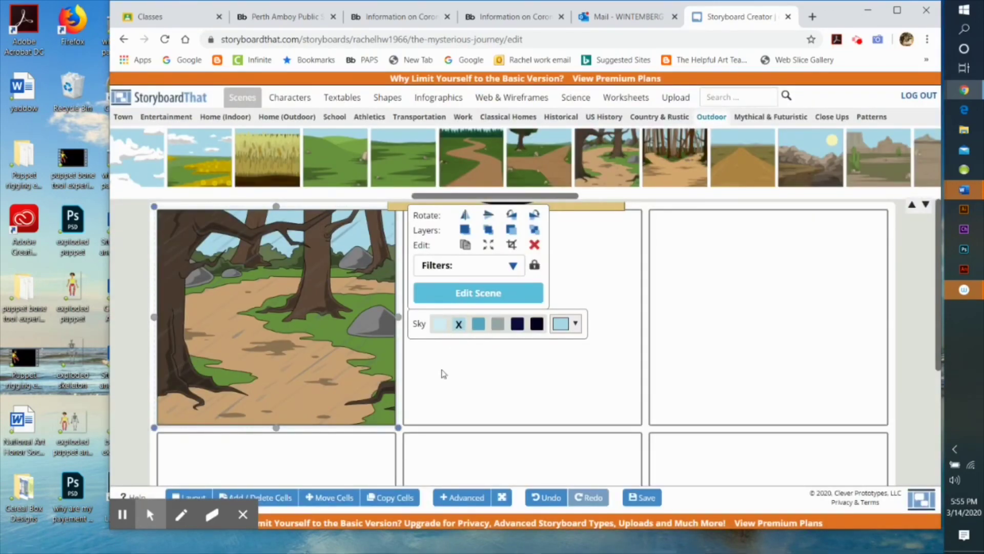
# Step: Make the forest scene's sky white and move it into the second cell
pyautogui.click(577, 325)
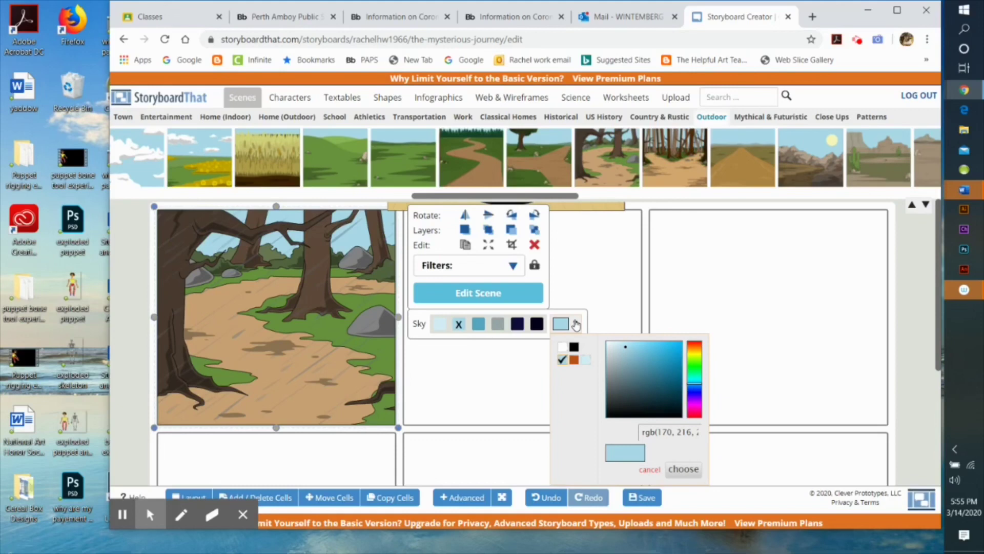
pyautogui.click(562, 348)
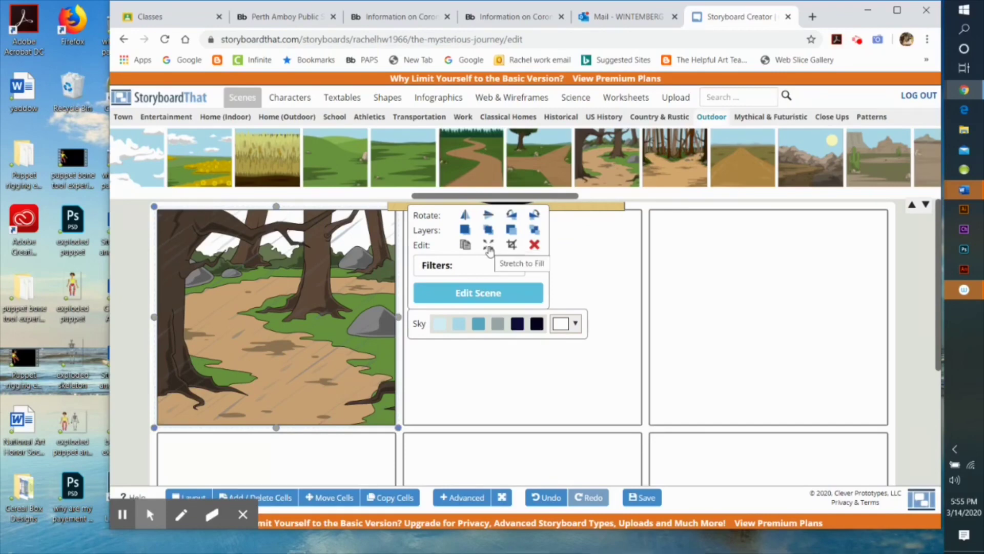
pyautogui.moveTo(306, 310); pyautogui.dragTo(553, 310)
# Step: Apply the Sunset setting to cell 1's cloud scene and try dark navy and black skies
pyautogui.click(313, 276)
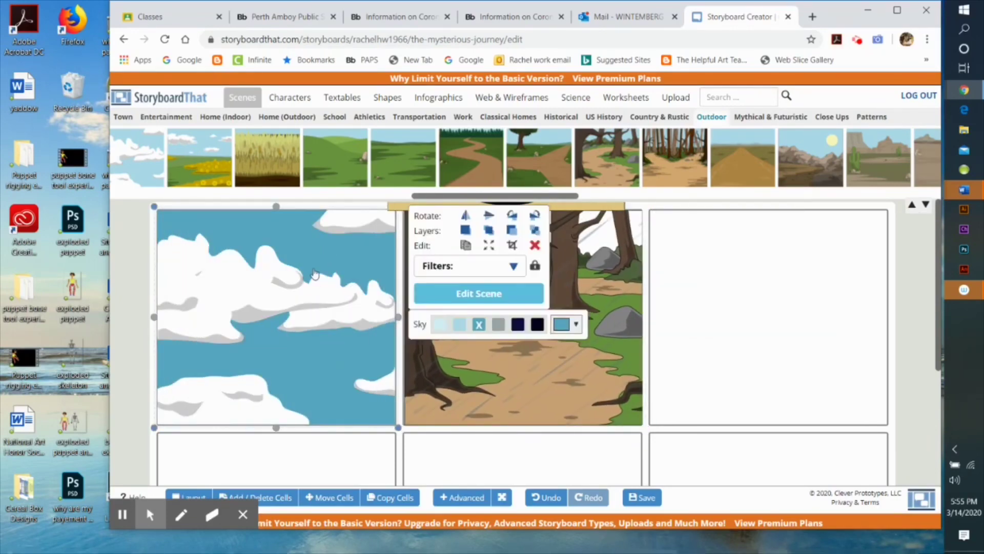
pyautogui.click(474, 296)
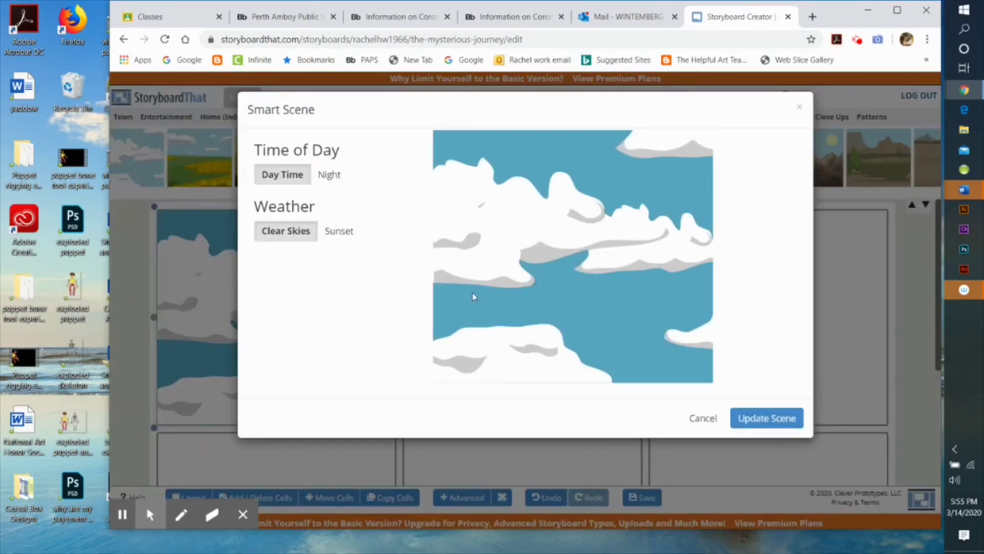
pyautogui.click(339, 231)
pyautogui.click(766, 418)
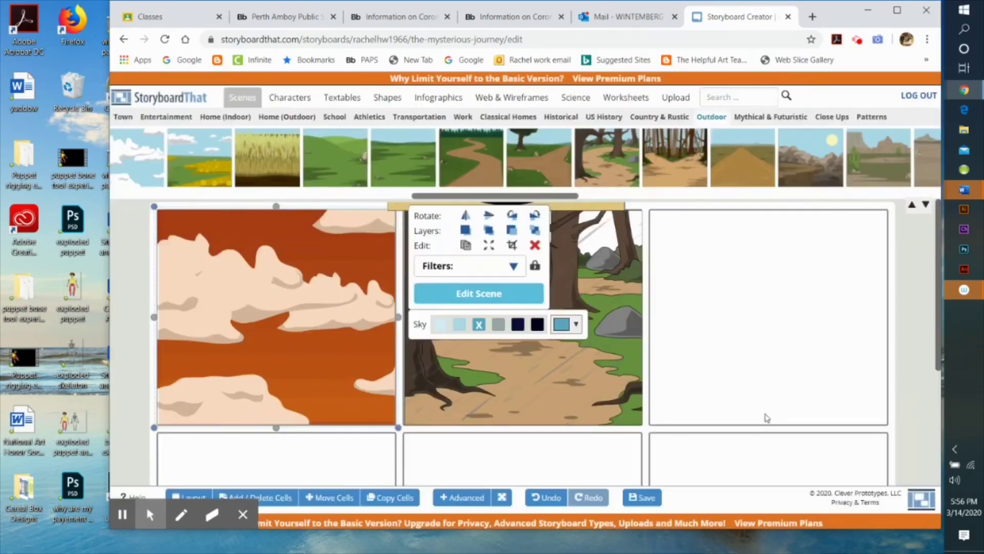
pyautogui.click(519, 326)
pyautogui.click(538, 324)
# Step: Try the Pencil and Grayscale filters, then pick a filter that restores the orange sky
pyautogui.click(513, 266)
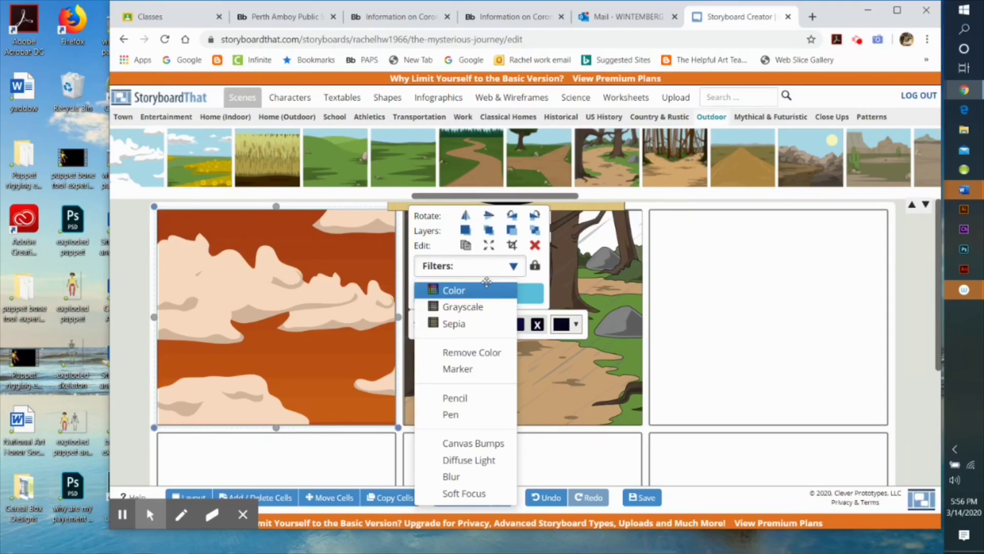
pyautogui.click(488, 404)
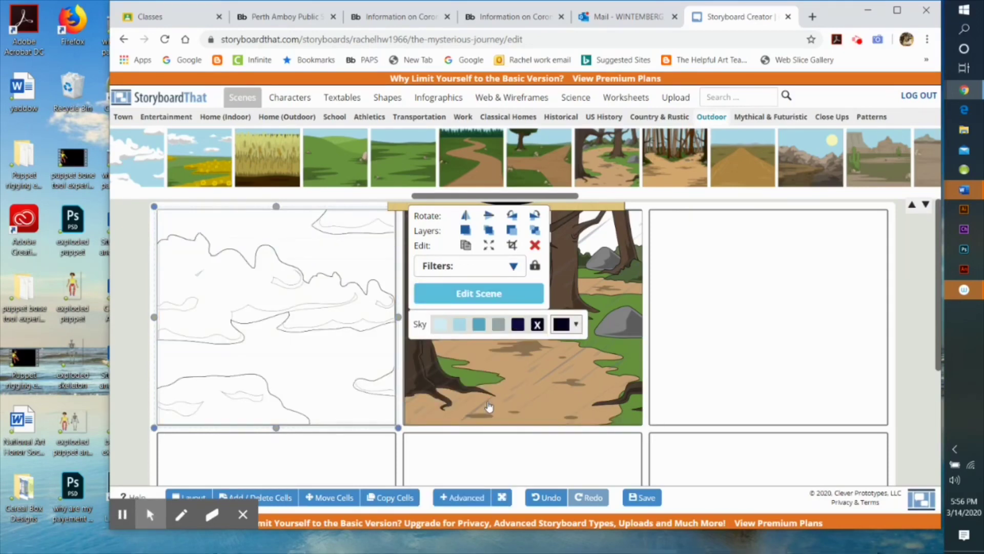
pyautogui.click(487, 266)
pyautogui.click(473, 308)
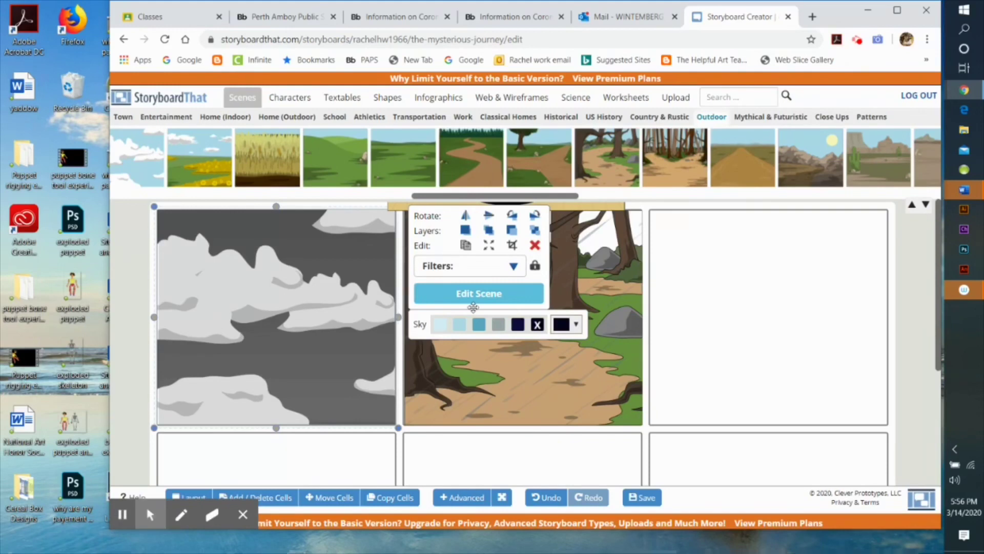
pyautogui.click(505, 267)
pyautogui.click(486, 461)
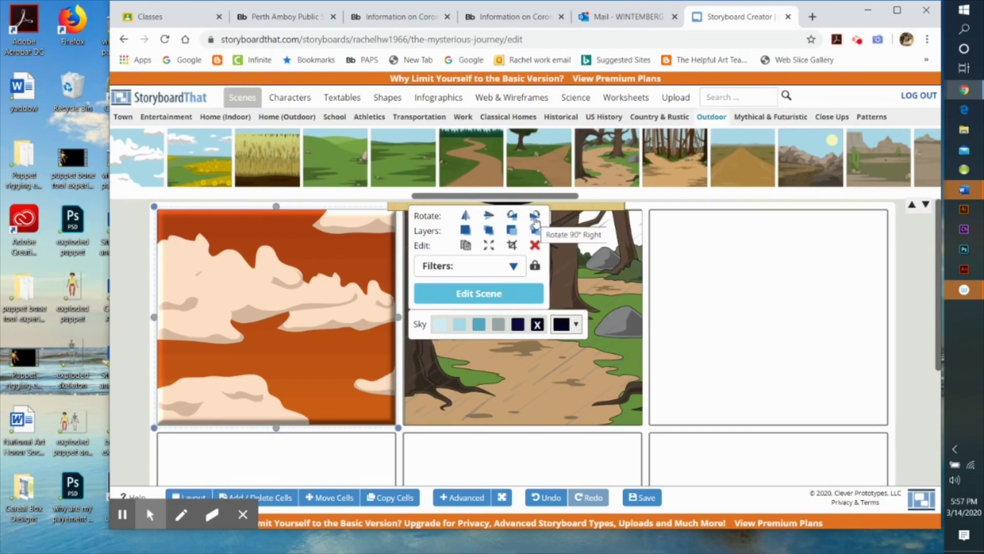
# Step: Place the green field scene in cell 3 with a purple-blue custom sky colour
pyautogui.click(752, 226)
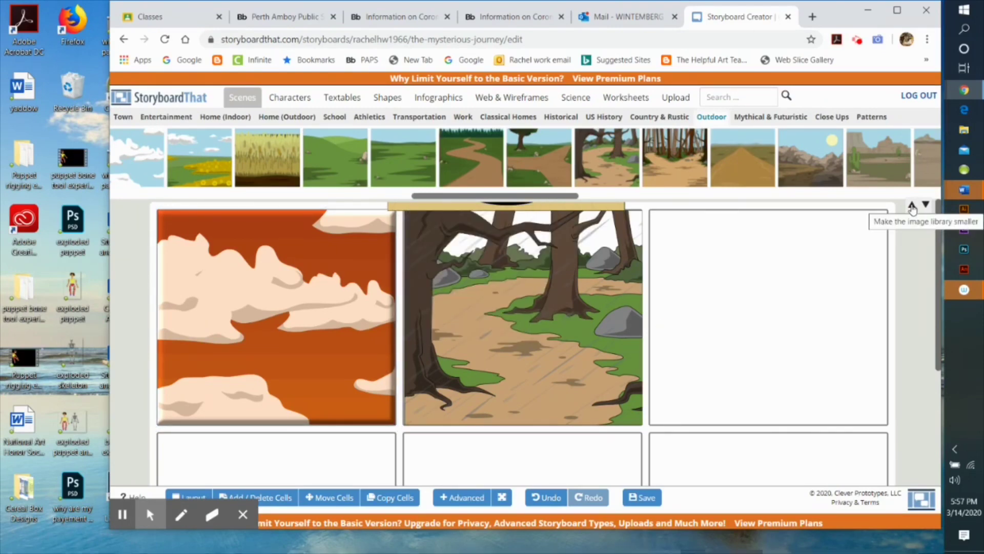
pyautogui.moveTo(420, 163); pyautogui.dragTo(254, 379)
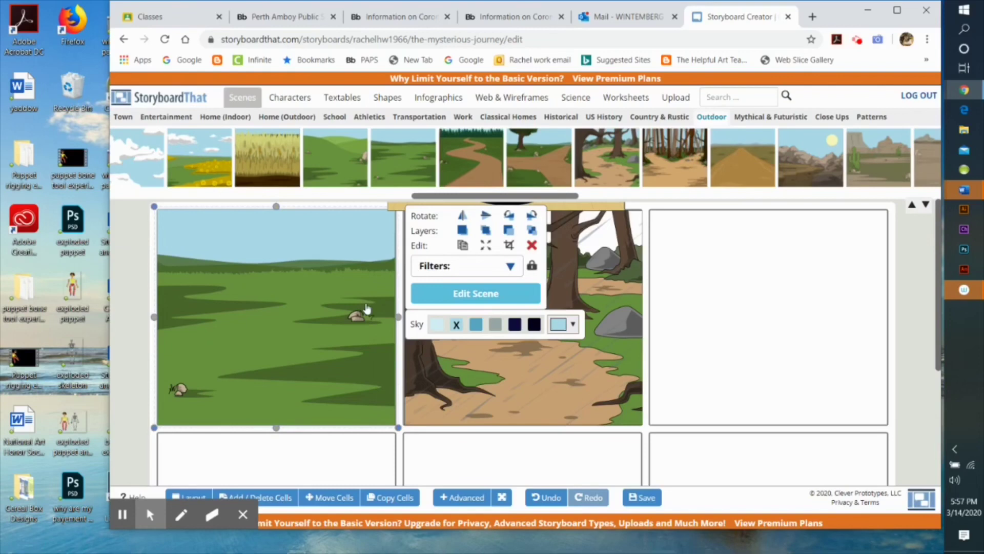
pyautogui.click(574, 324)
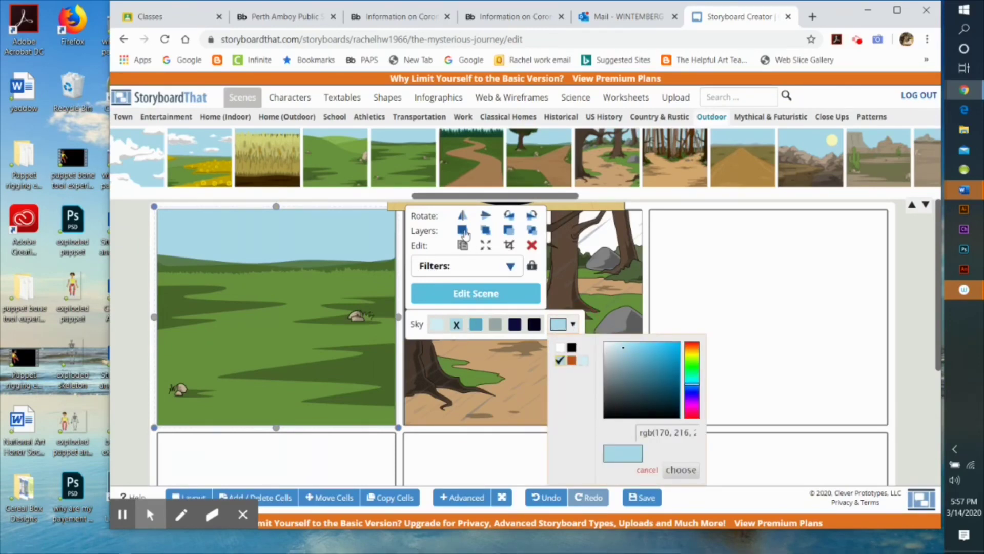
pyautogui.moveTo(282, 272); pyautogui.dragTo(773, 263)
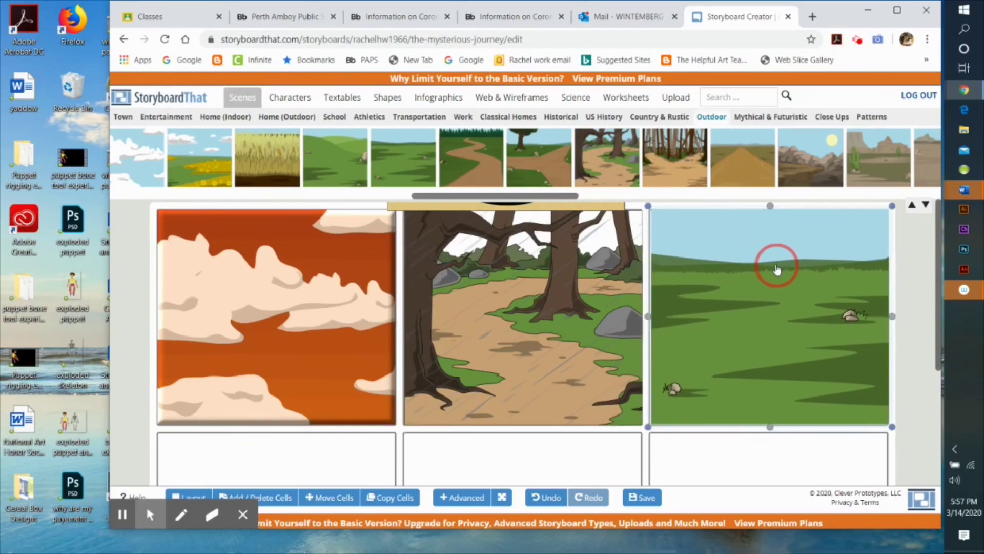
pyautogui.click(489, 324)
pyautogui.click(547, 325)
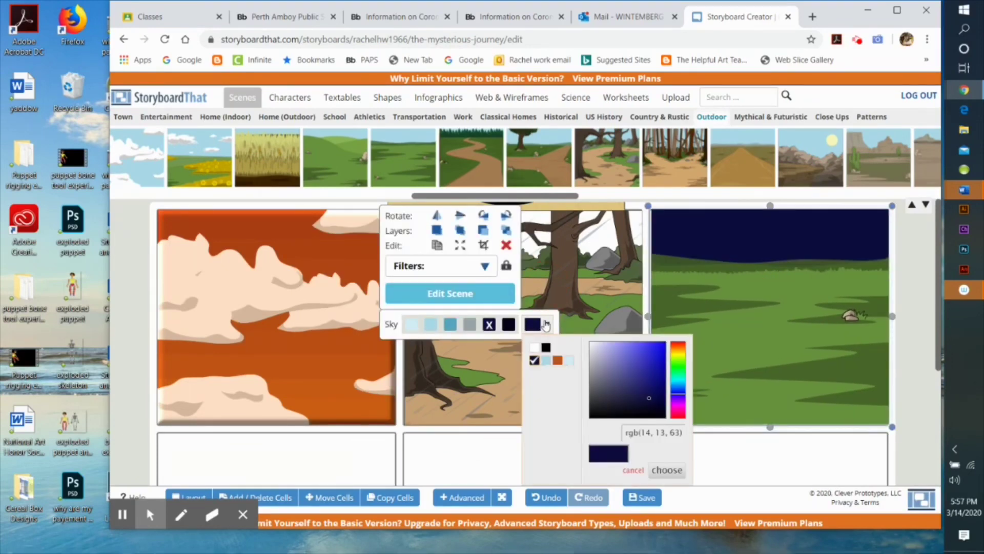
pyautogui.click(622, 382)
pyautogui.click(672, 470)
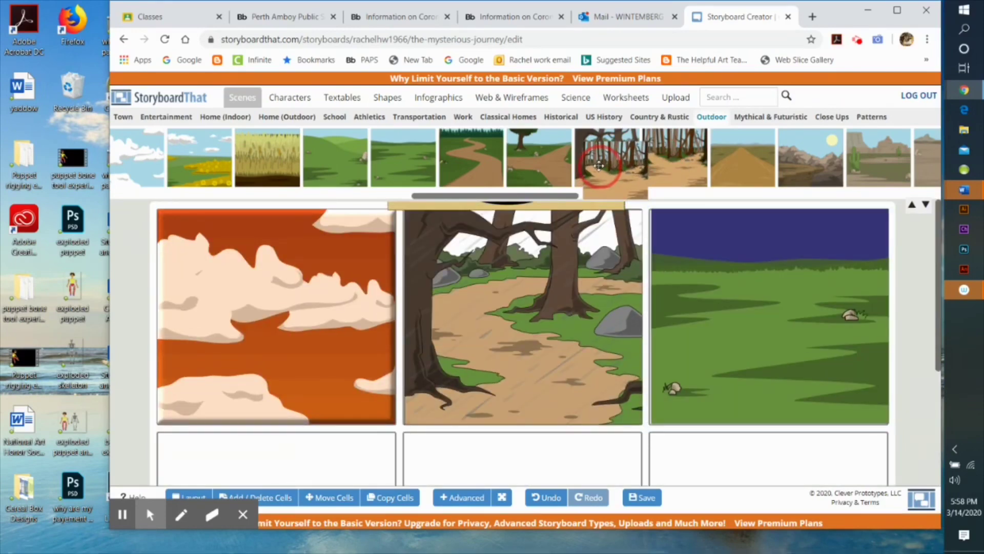
# Step: Place the cave and pond scene in the second row's first cell and make it rainy
pyautogui.moveTo(568, 195); pyautogui.dragTo(905, 196)
pyautogui.moveTo(710, 147); pyautogui.dragTo(334, 333)
pyautogui.click(536, 324)
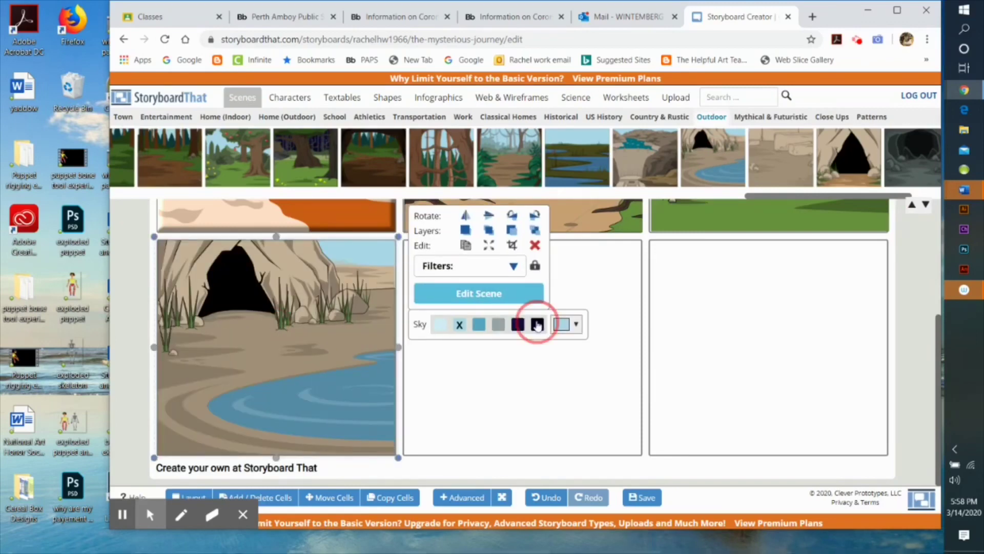
pyautogui.click(476, 293)
pyautogui.click(373, 231)
pyautogui.click(330, 230)
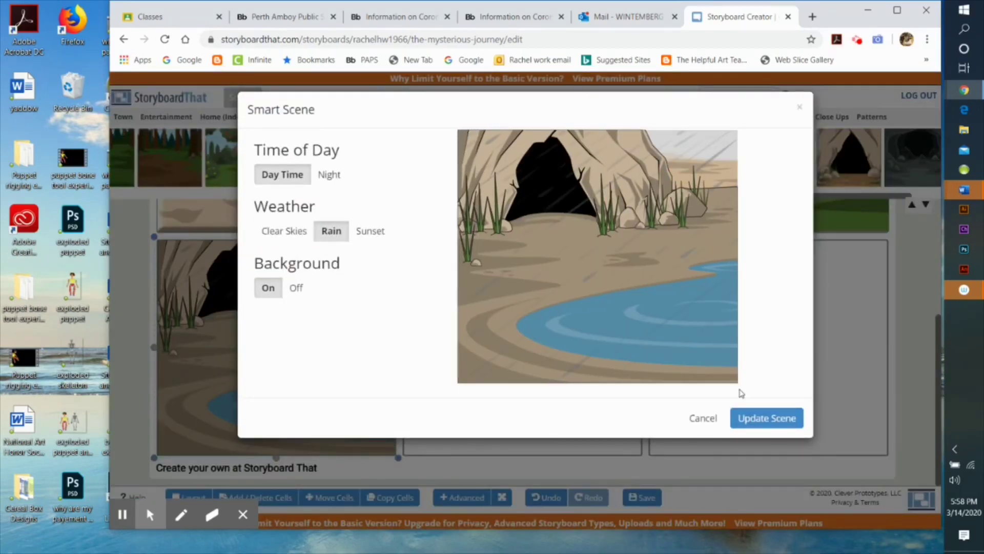
pyautogui.click(767, 417)
pyautogui.scroll(3, 607, 424)
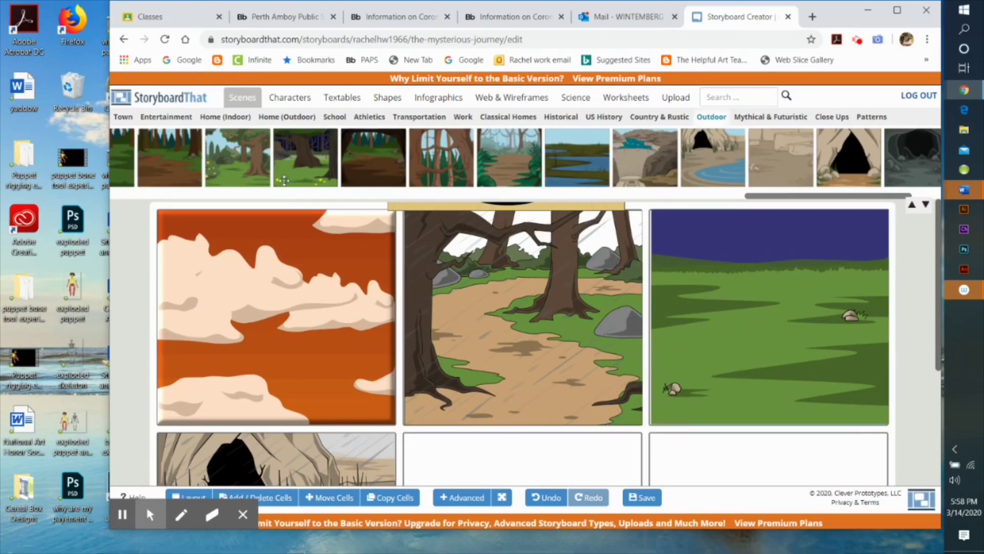
# Step: Add the white-gown princess from the Characters library to the forest cell
pyautogui.click(289, 97)
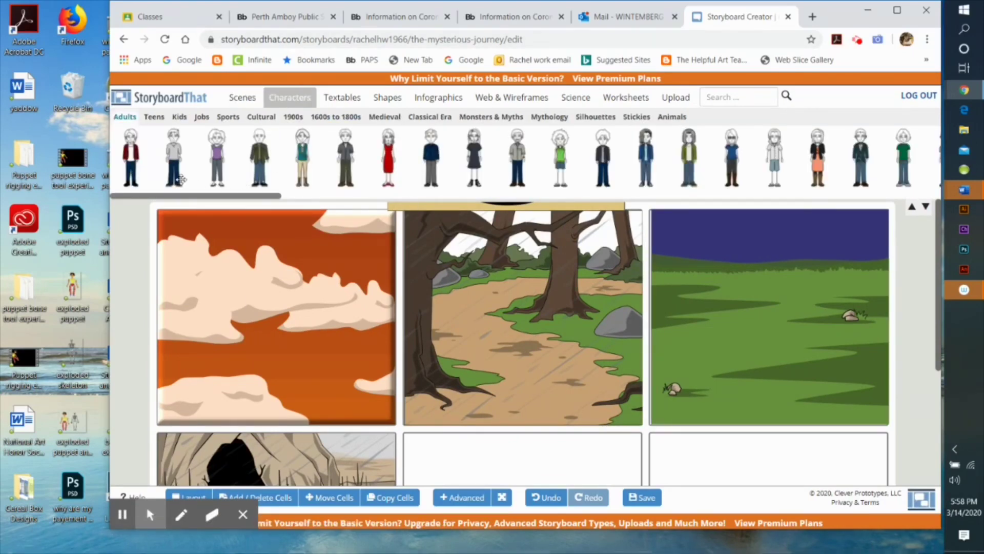
pyautogui.moveTo(268, 195); pyautogui.dragTo(775, 196)
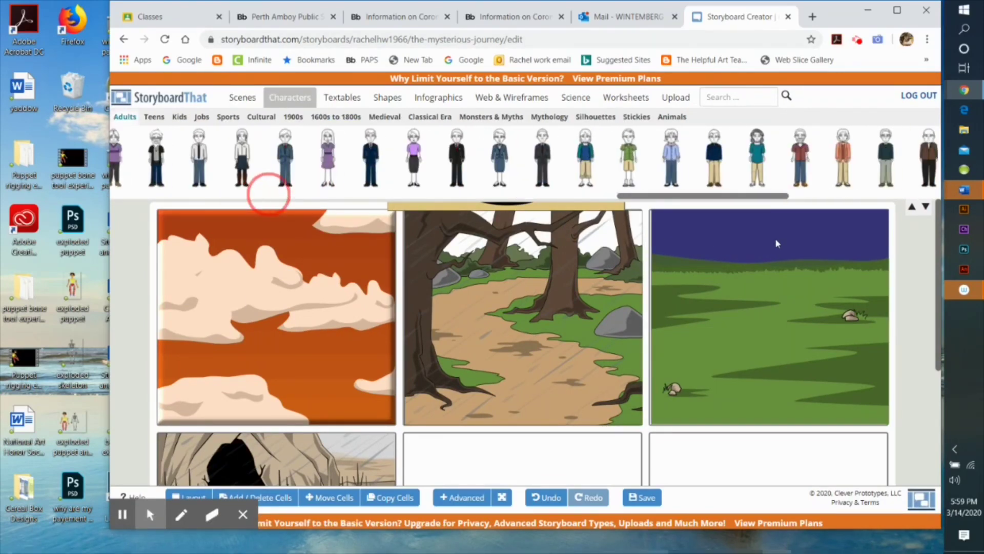
pyautogui.moveTo(776, 244); pyautogui.dragTo(945, 247)
pyautogui.hscroll(-8, 456, 154)
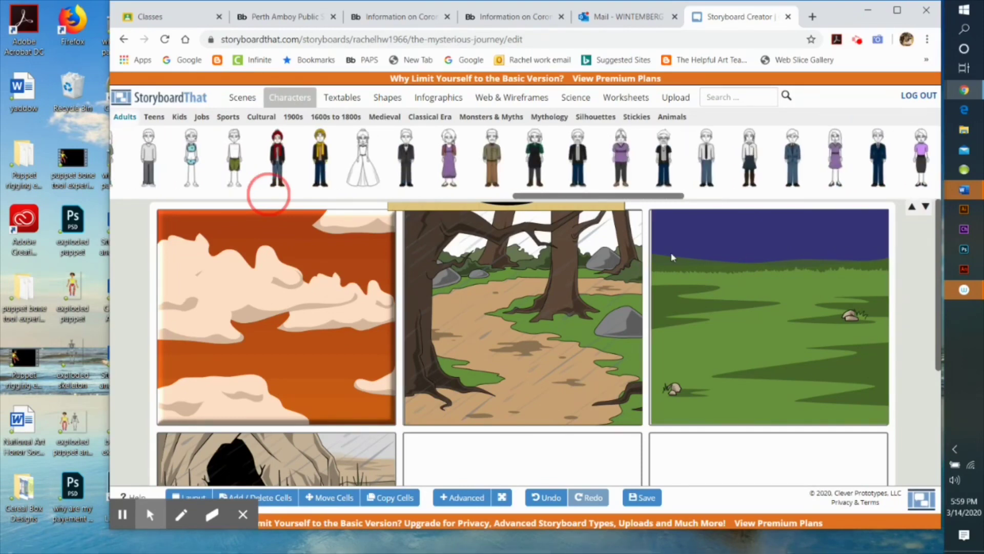
pyautogui.moveTo(456, 140); pyautogui.dragTo(502, 286)
pyautogui.click(193, 388)
# Step: Pose the princess with split-skirt legs, an arm across her waist, tilted head and frown
pyautogui.click(629, 295)
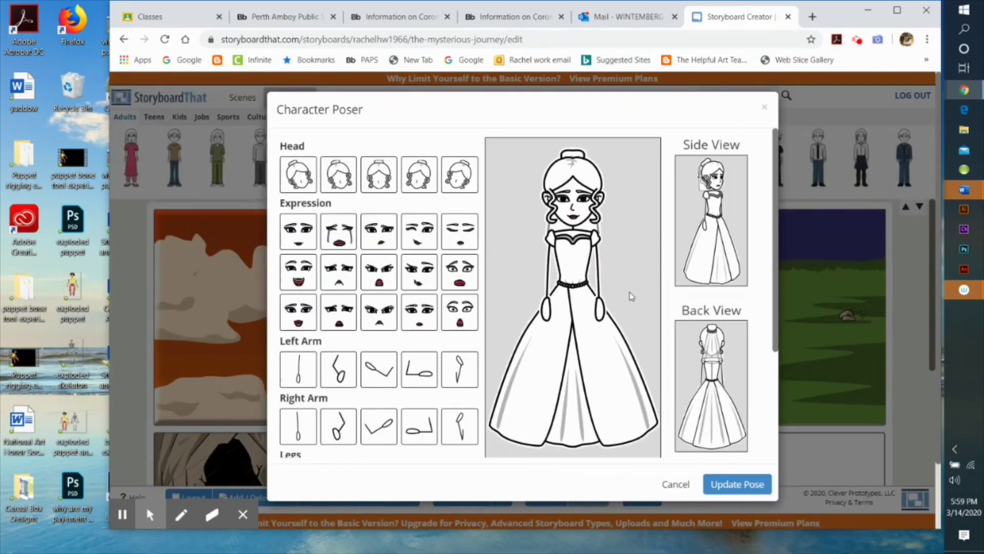
pyautogui.scroll(-3, 402, 342)
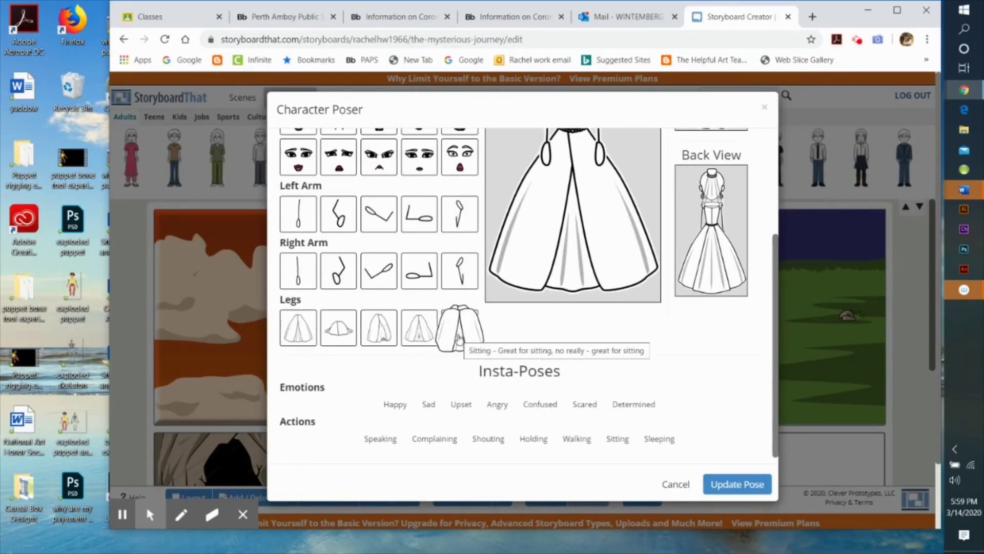
pyautogui.click(379, 328)
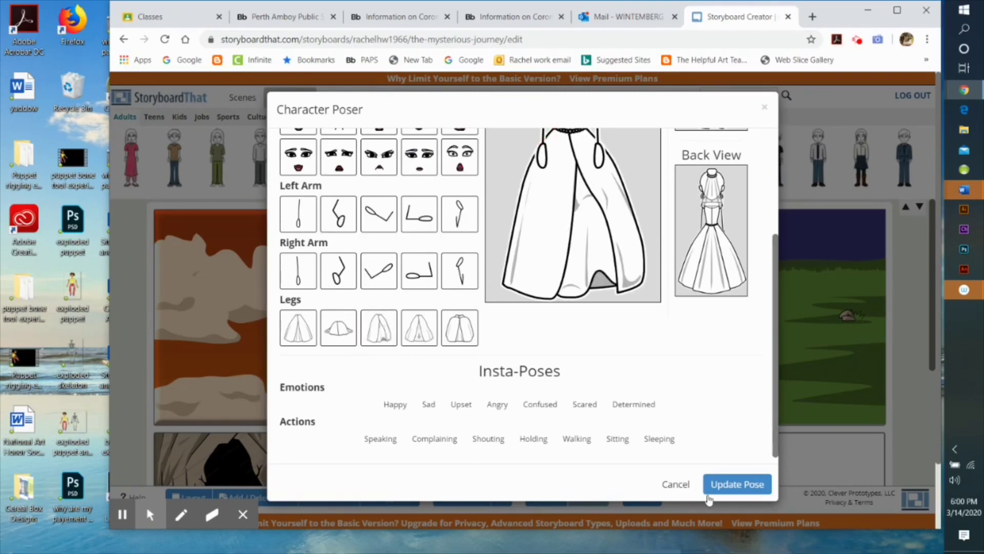
pyautogui.scroll(3, 583, 365)
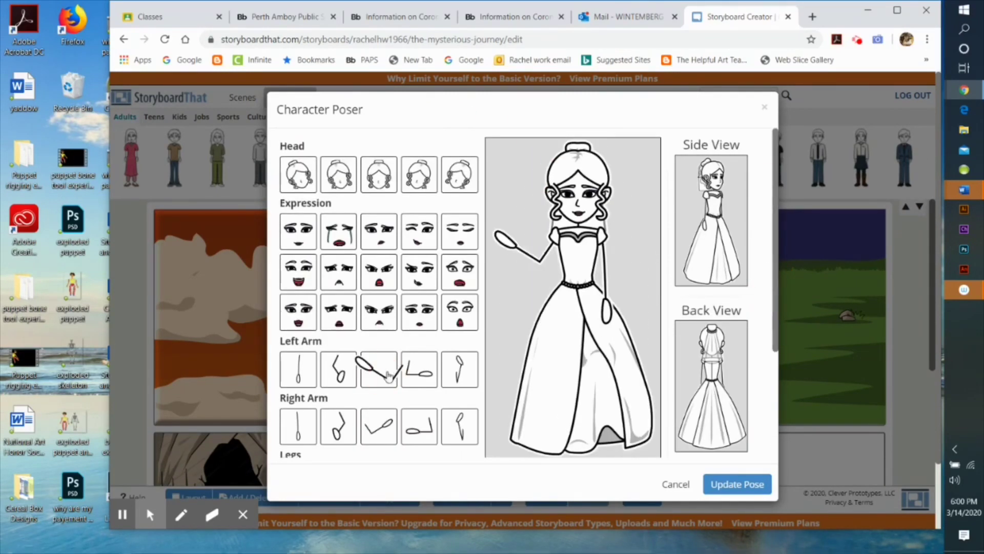
pyautogui.click(460, 369)
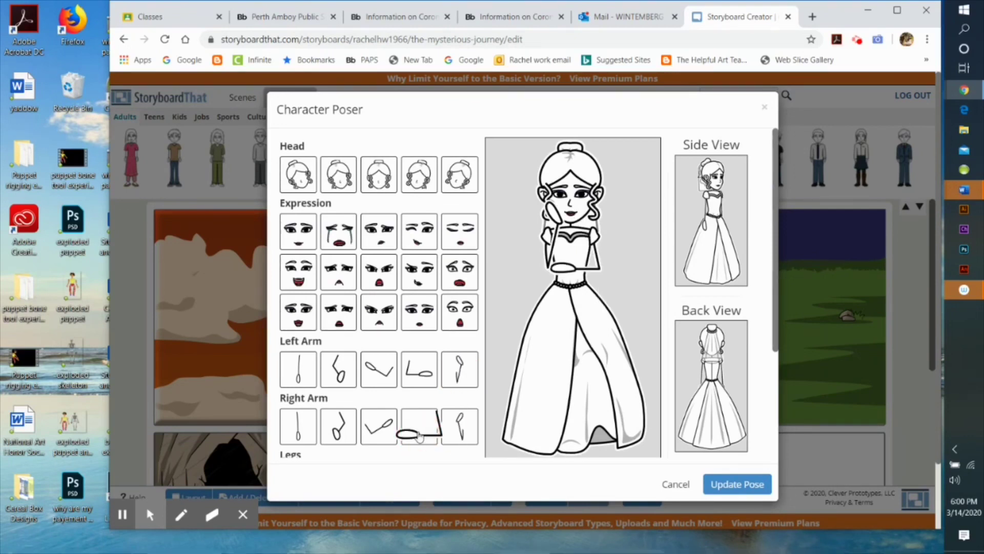
pyautogui.click(384, 438)
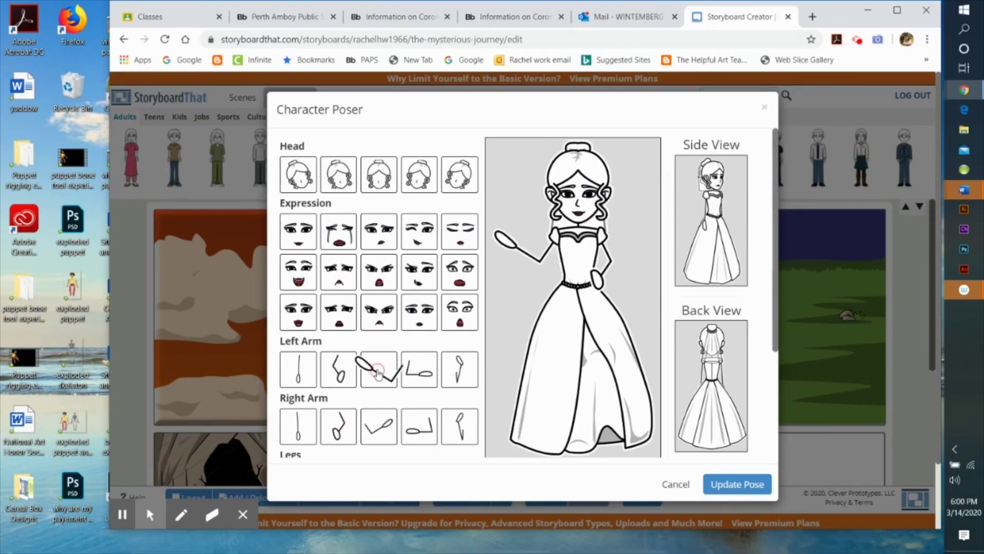
pyautogui.click(418, 368)
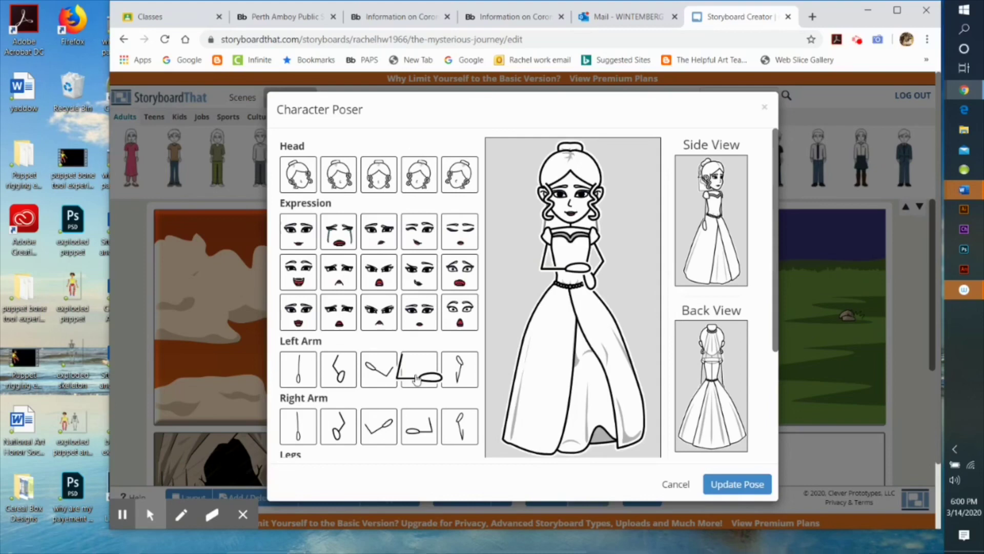
pyautogui.click(418, 174)
pyautogui.scroll(-3, 328, 266)
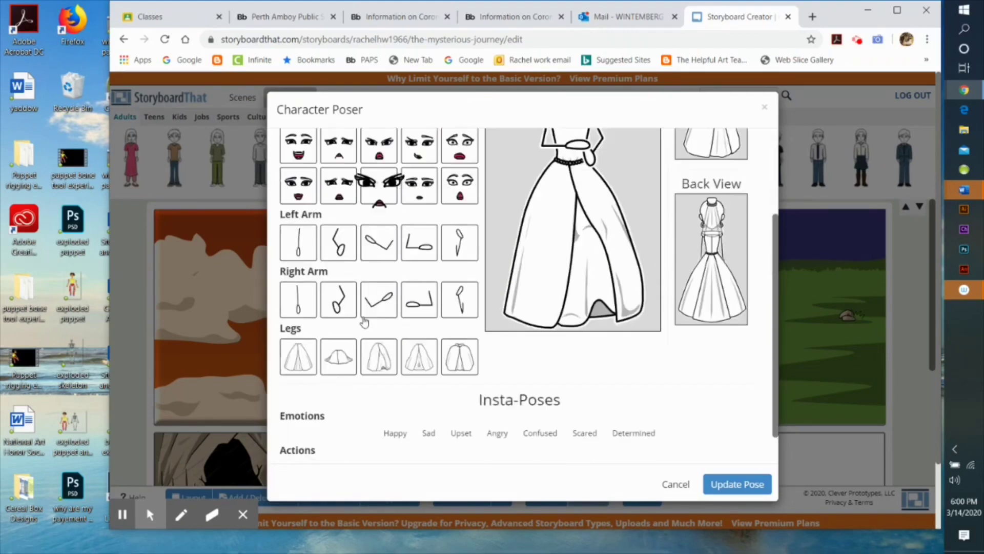
pyautogui.scroll(3, 318, 254)
pyautogui.click(336, 269)
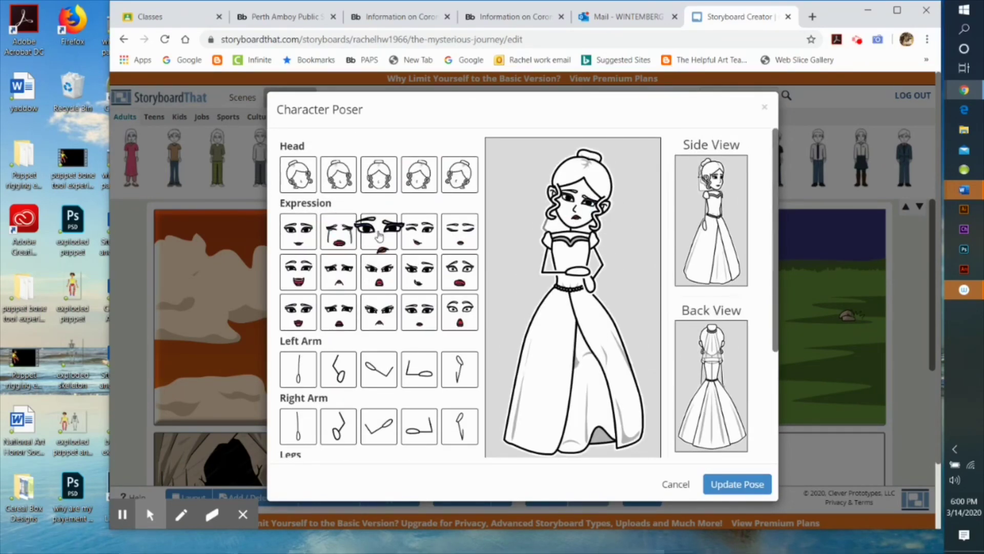
# Step: Apply the pose, enlarge the princess, and add a smaller duplicate farther back in the forest
pyautogui.click(736, 486)
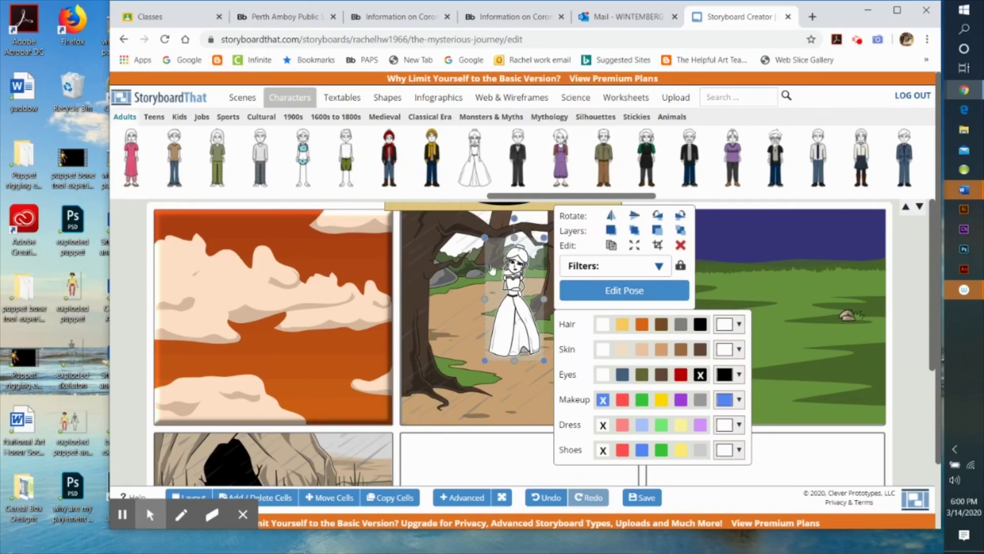
pyautogui.moveTo(497, 251); pyautogui.dragTo(530, 306)
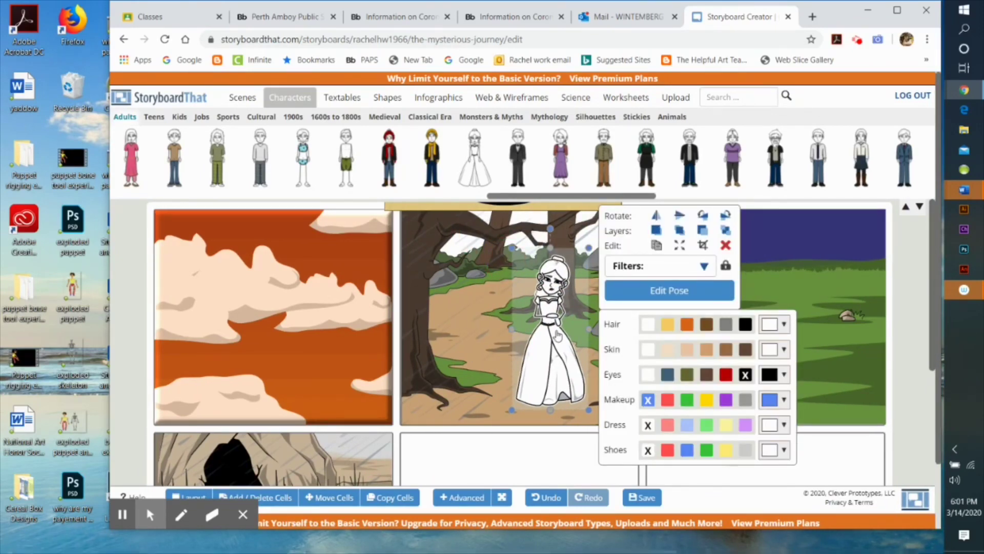
pyautogui.moveTo(511, 246); pyautogui.dragTo(523, 314)
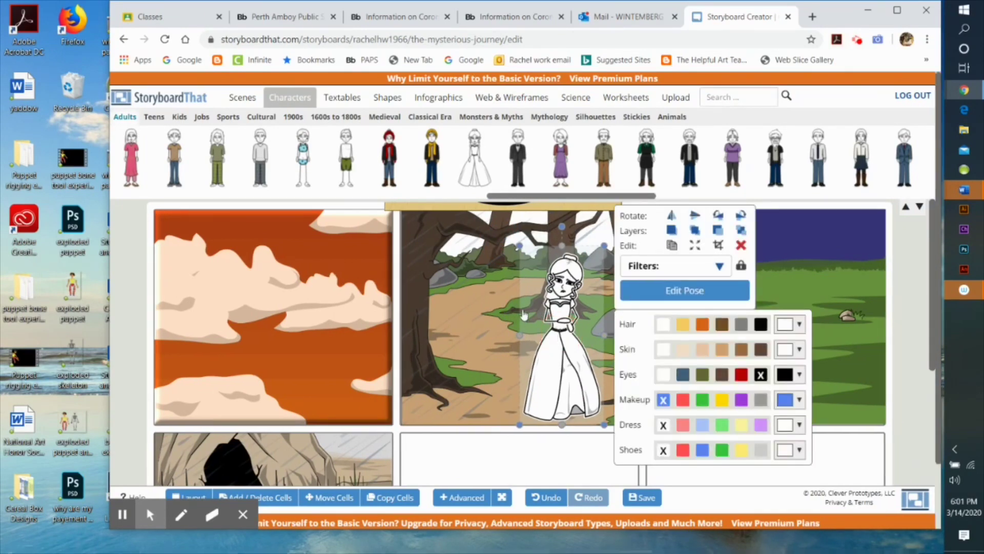
pyautogui.click(671, 247)
pyautogui.moveTo(535, 400); pyautogui.dragTo(440, 300)
pyautogui.moveTo(456, 256); pyautogui.dragTo(479, 305)
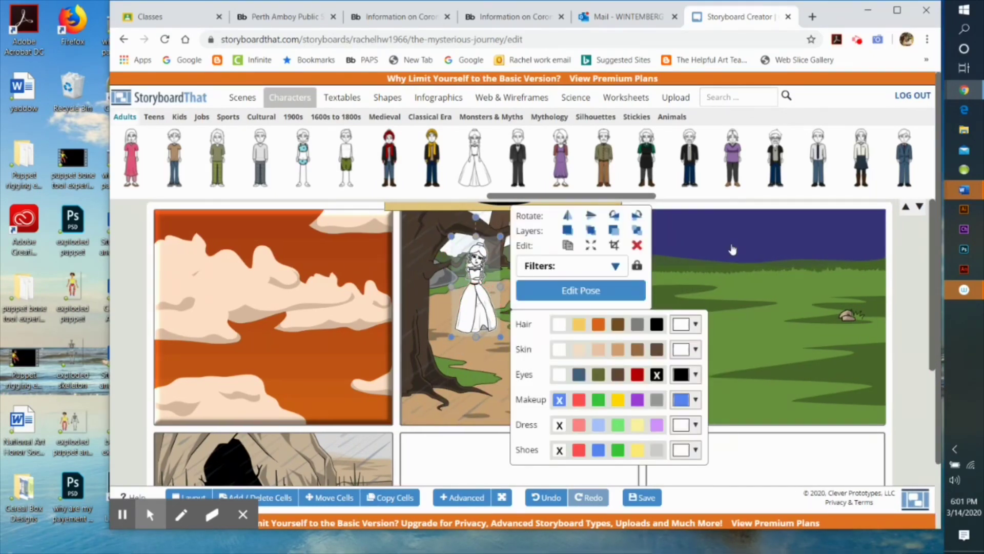
pyautogui.click(747, 467)
# Step: Give the large princess orange hair, tan skin and a purple dress
pyautogui.click(585, 365)
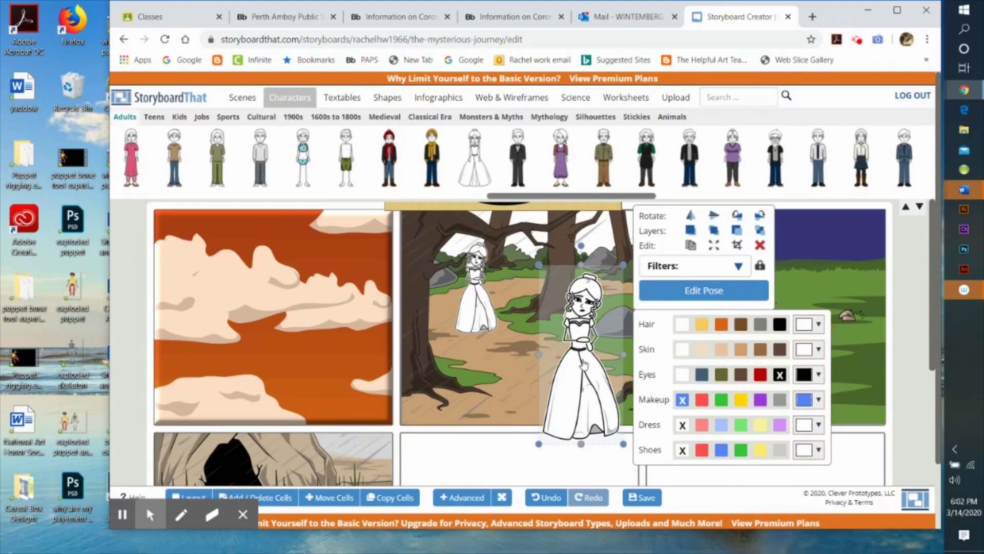
pyautogui.click(721, 325)
pyautogui.click(742, 351)
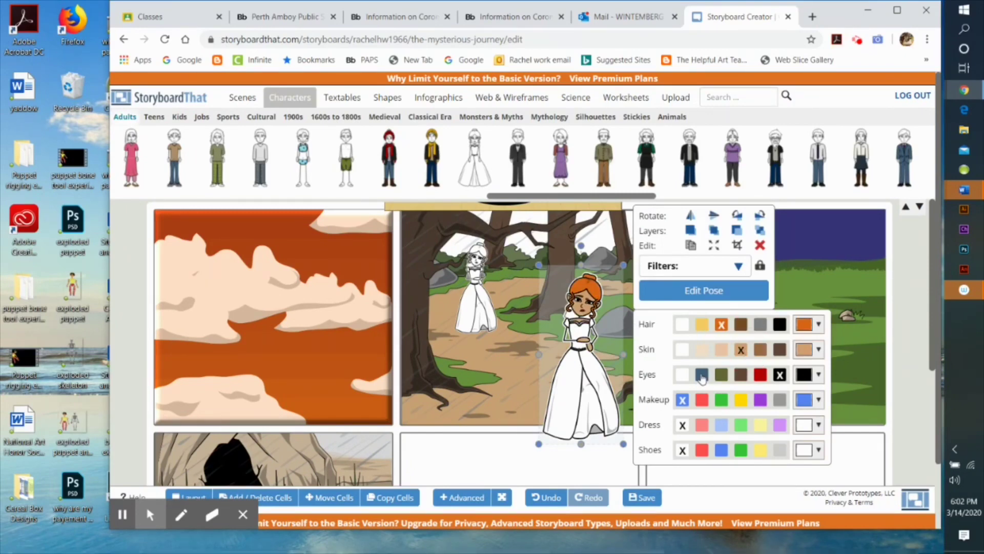
pyautogui.click(779, 425)
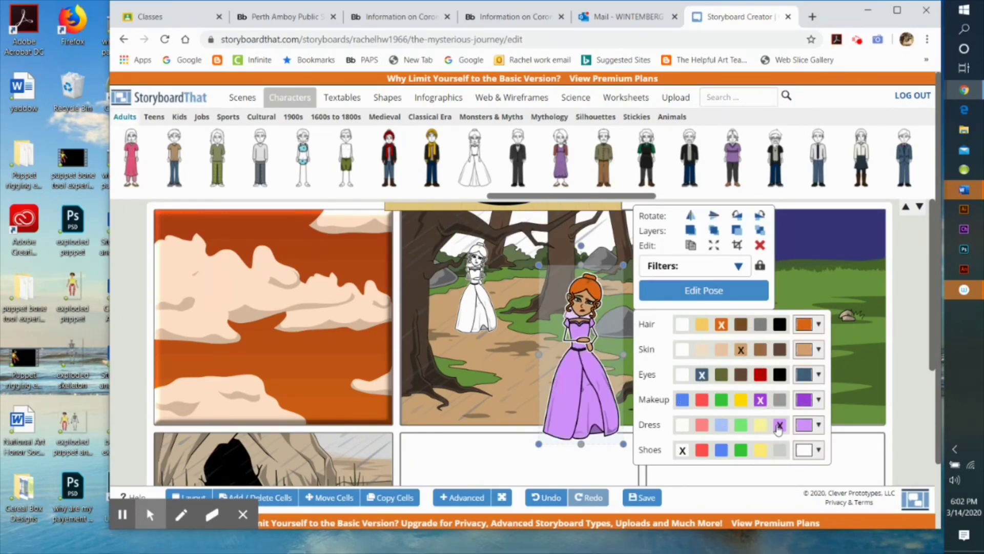
# Step: Give the small princess a green dress, blue shoes, green makeup, blonde hair and light peach skin
pyautogui.click(477, 298)
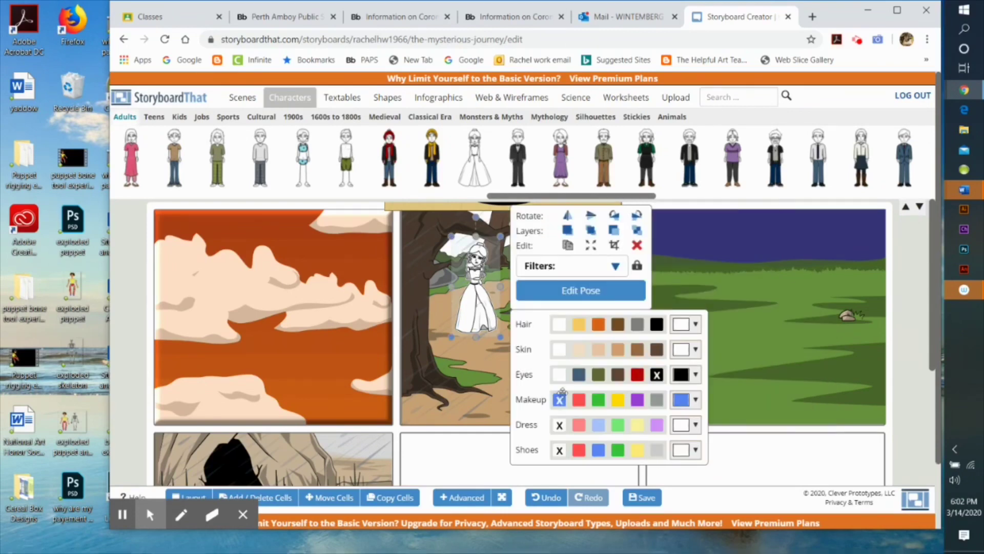
pyautogui.click(618, 424)
pyautogui.click(598, 450)
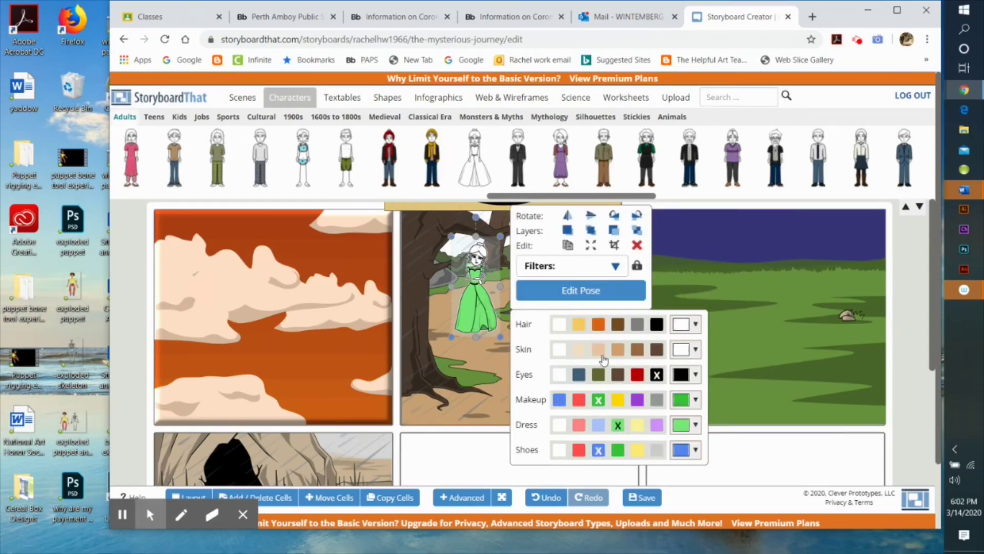
pyautogui.click(598, 349)
pyautogui.click(637, 349)
pyautogui.click(579, 350)
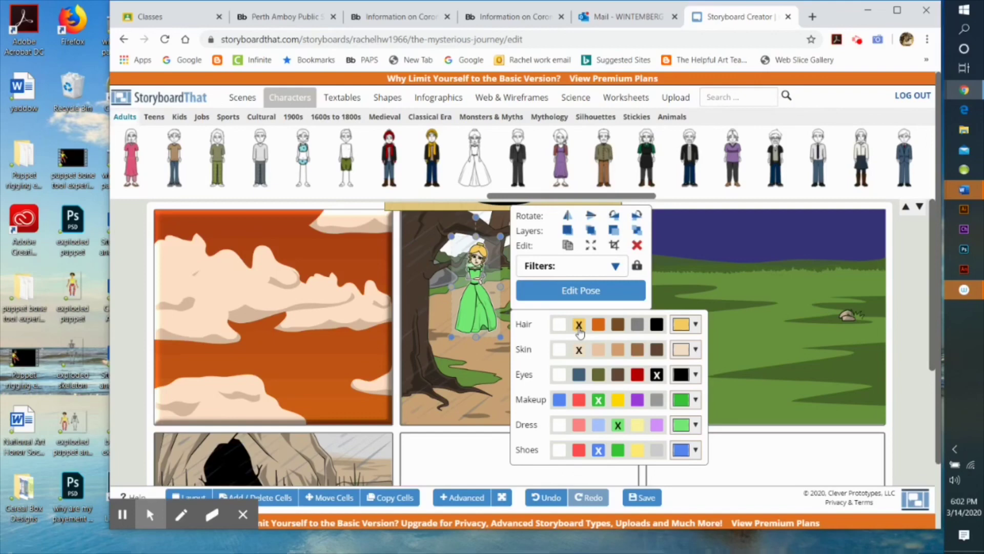
pyautogui.click(778, 454)
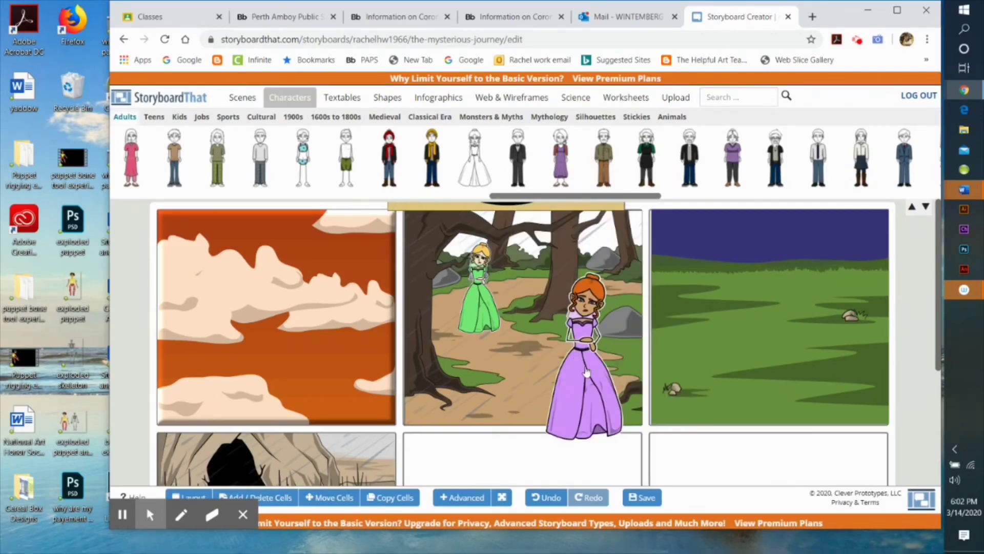
pyautogui.moveTo(586, 373); pyautogui.dragTo(599, 348)
pyautogui.click(542, 241)
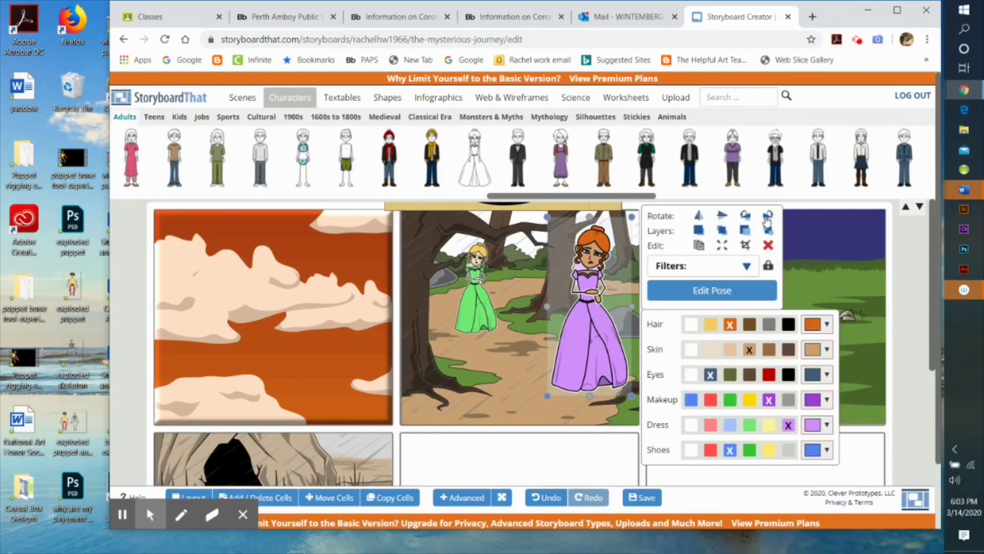
# Step: Flip the purple princess, move her toward the cell's right edge and make her smaller
pyautogui.click(698, 216)
pyautogui.click(712, 290)
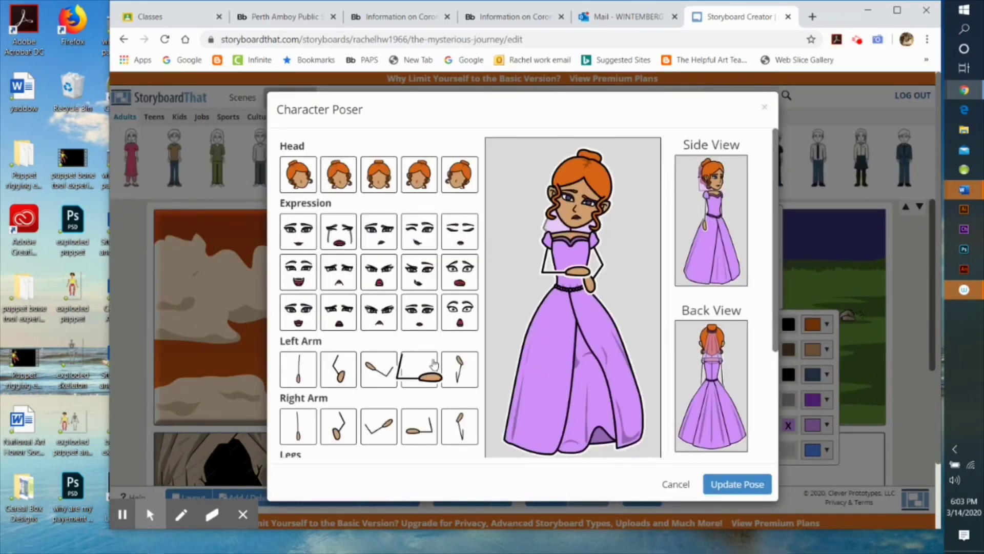
pyautogui.scroll(-5, 490, 360)
pyautogui.click(737, 484)
pyautogui.moveTo(578, 342); pyautogui.dragTo(602, 337)
pyautogui.click(565, 473)
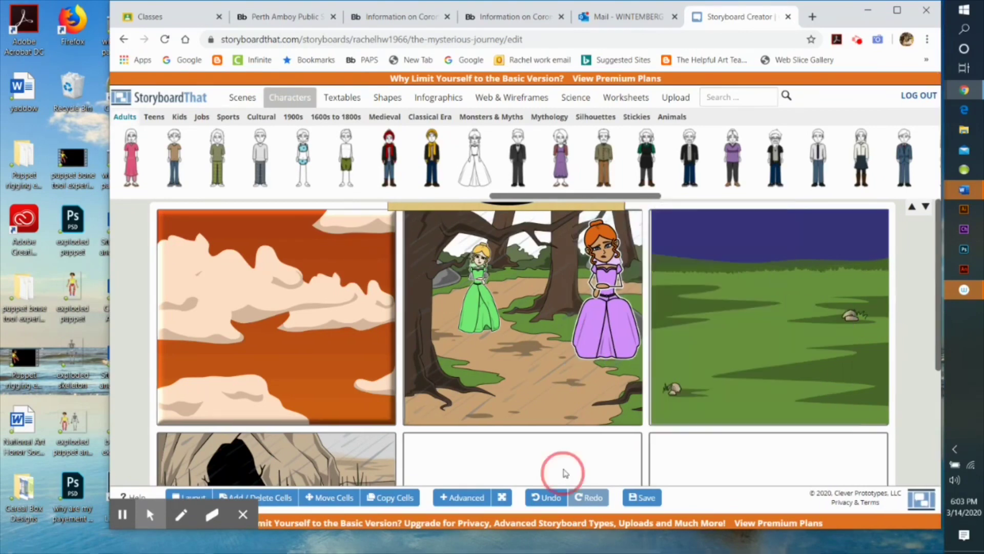
pyautogui.click(594, 338)
pyautogui.click(595, 336)
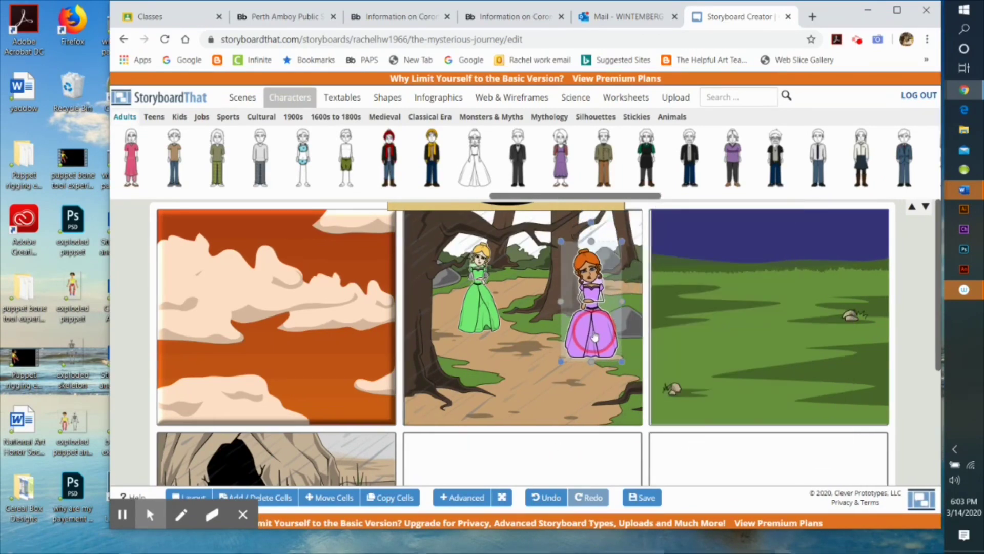
pyautogui.click(585, 340)
pyautogui.click(570, 465)
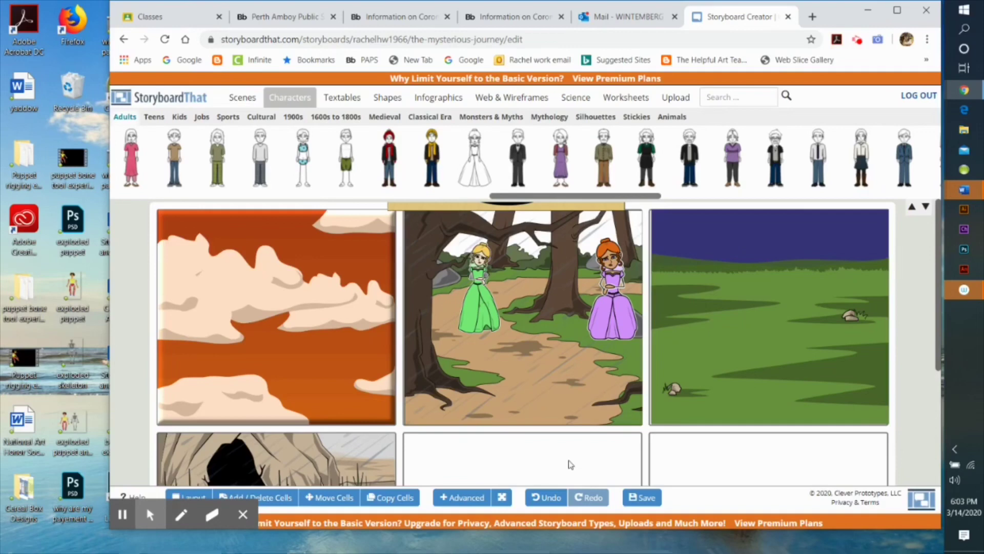
# Step: Reselect the purple princess for editing and dismiss the save reminder with OK
pyautogui.click(614, 302)
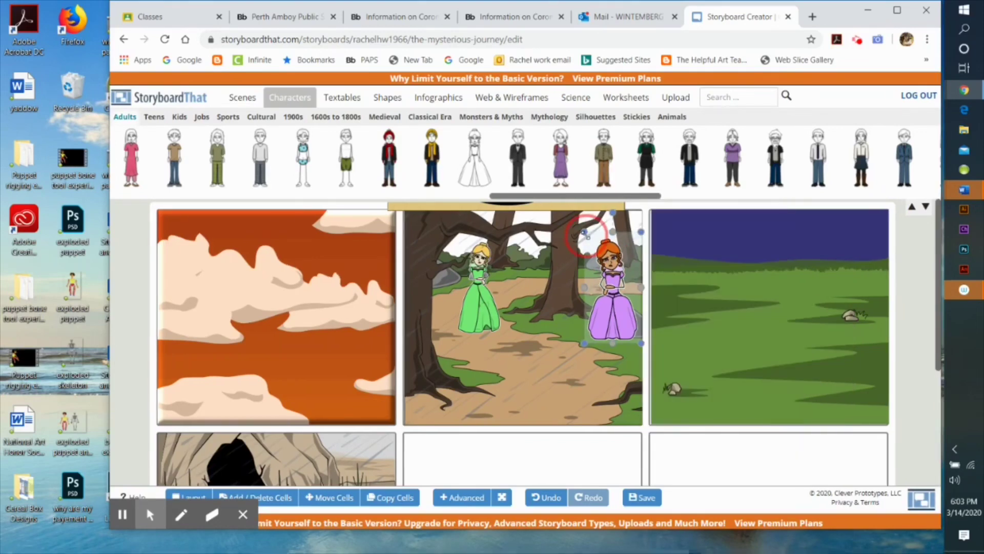
pyautogui.click(615, 303)
pyautogui.click(619, 237)
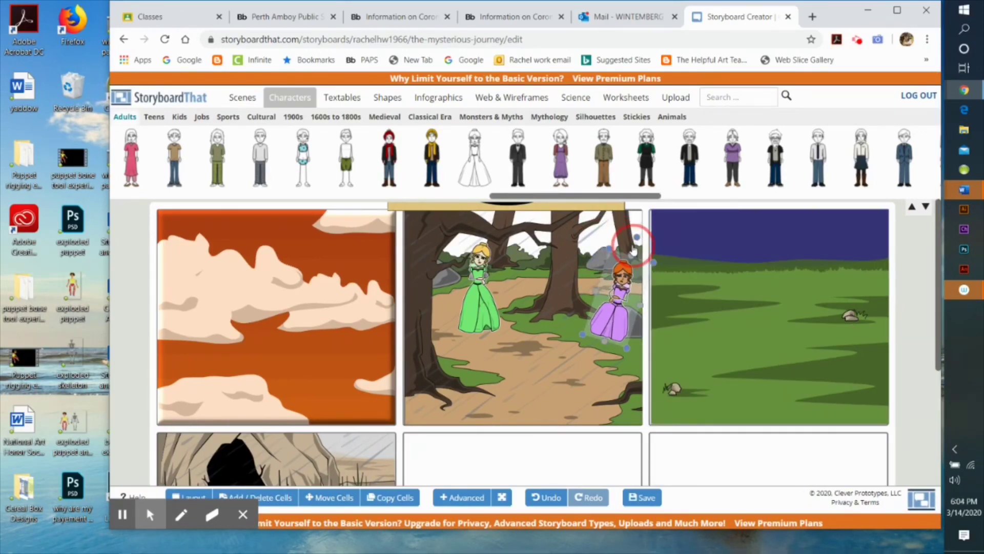
pyautogui.click(634, 250)
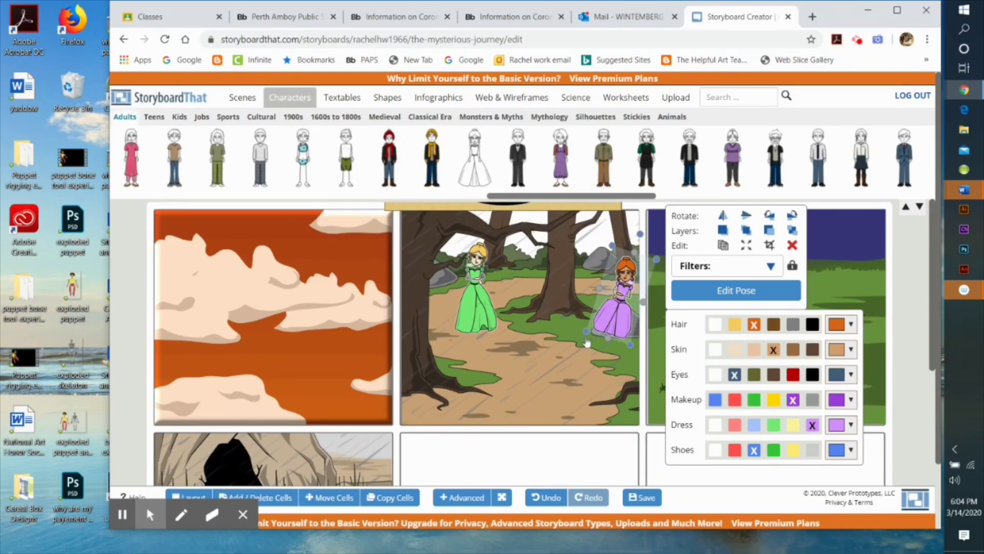
pyautogui.click(641, 234)
pyautogui.click(635, 255)
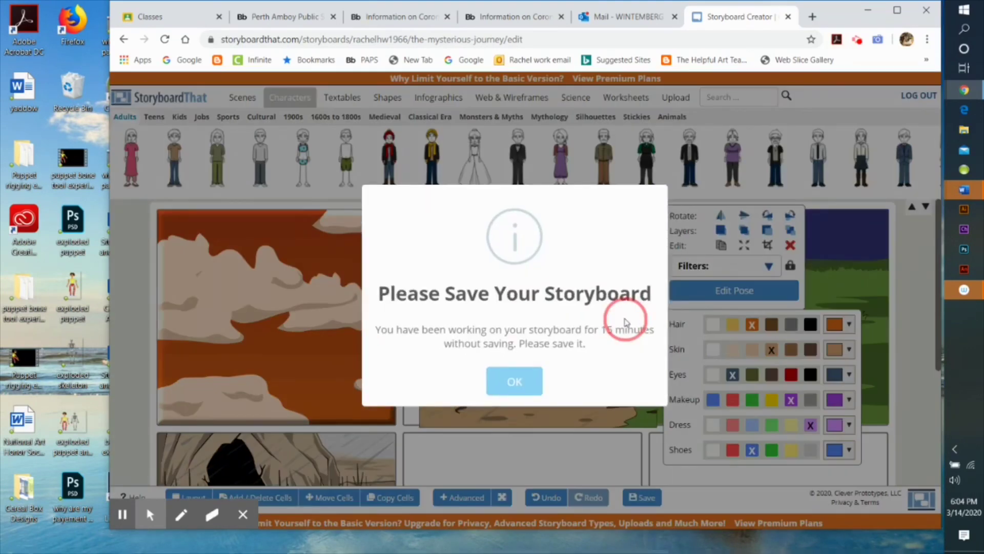
pyautogui.click(535, 386)
pyautogui.click(637, 252)
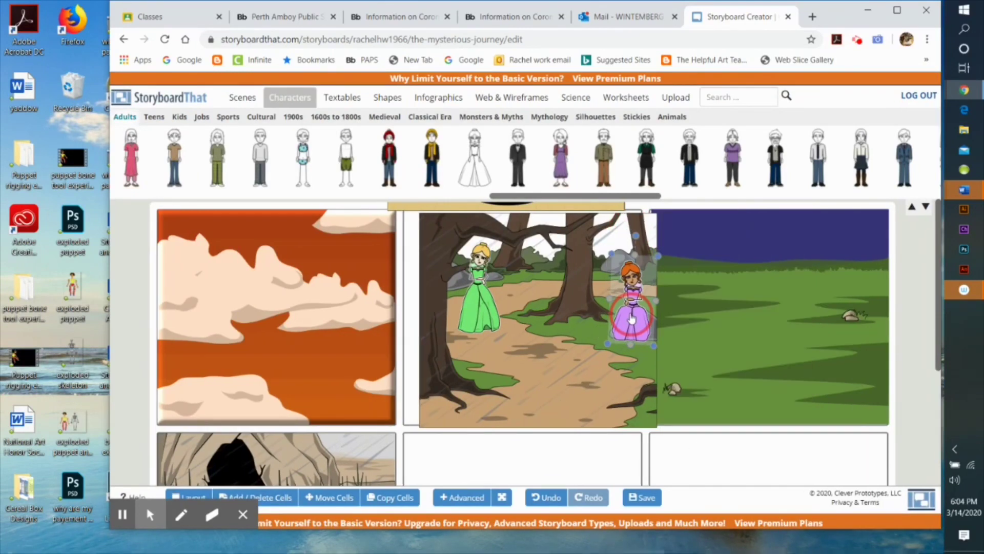
pyautogui.click(597, 383)
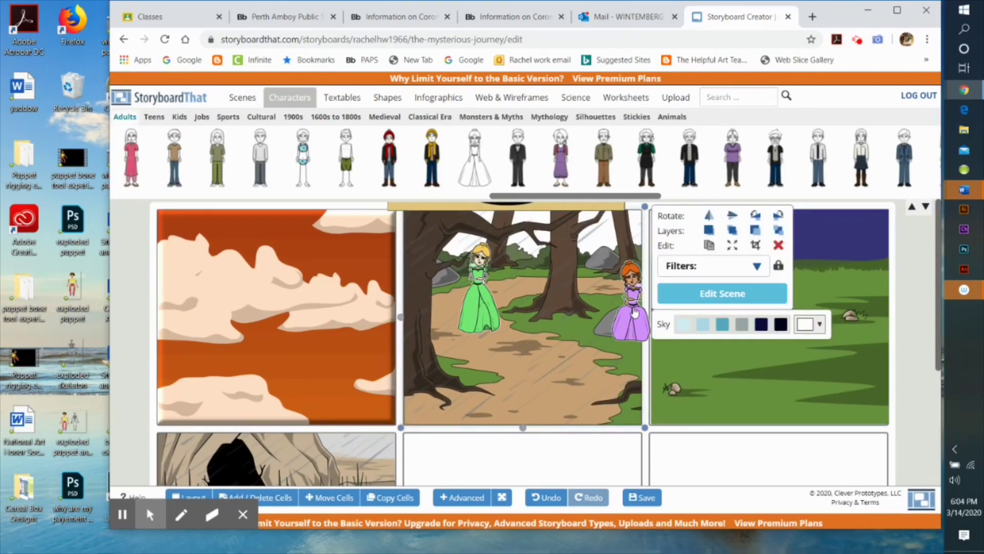
pyautogui.click(609, 330)
pyautogui.click(594, 464)
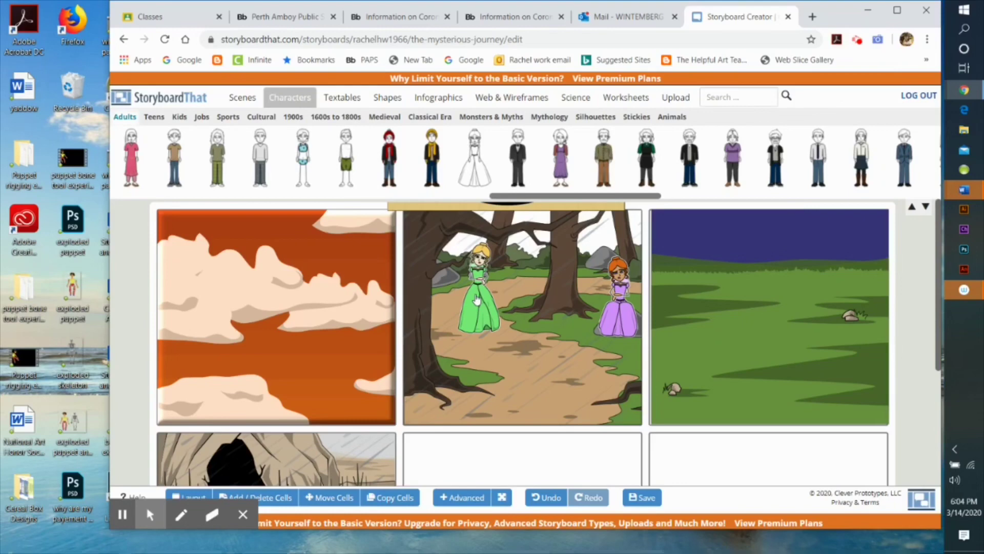
# Step: Move the green princess down-right into the foreground and enlarge her
pyautogui.moveTo(477, 300); pyautogui.dragTo(507, 331)
pyautogui.moveTo(486, 265); pyautogui.dragTo(511, 263)
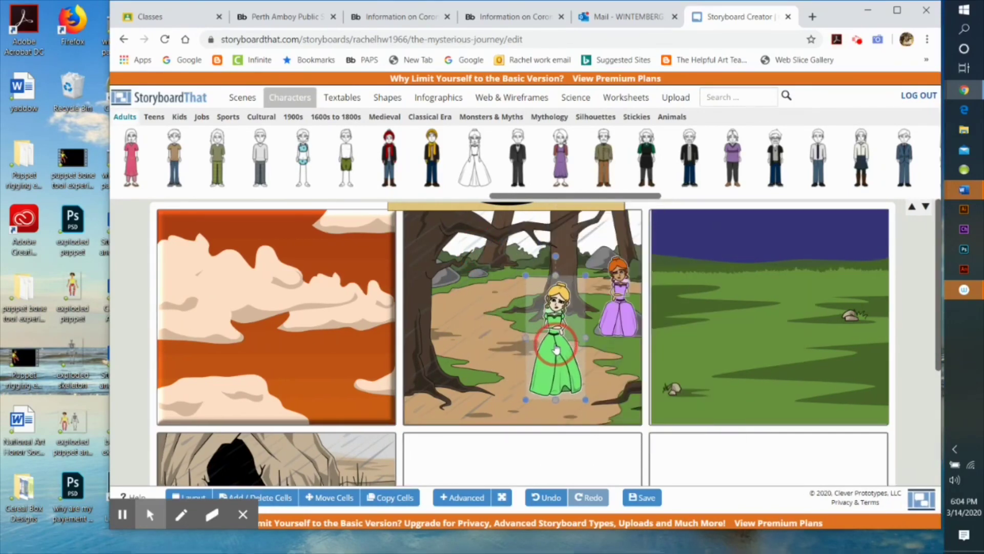
pyautogui.click(548, 466)
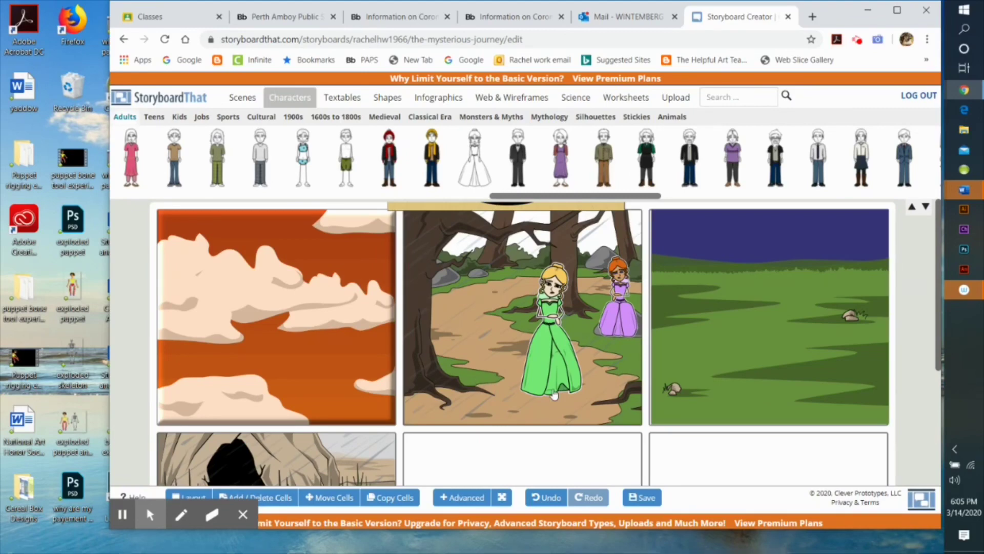
# Step: Copy the green princess into the meadow cell with a new standing leg pose and angry expression
pyautogui.click(543, 329)
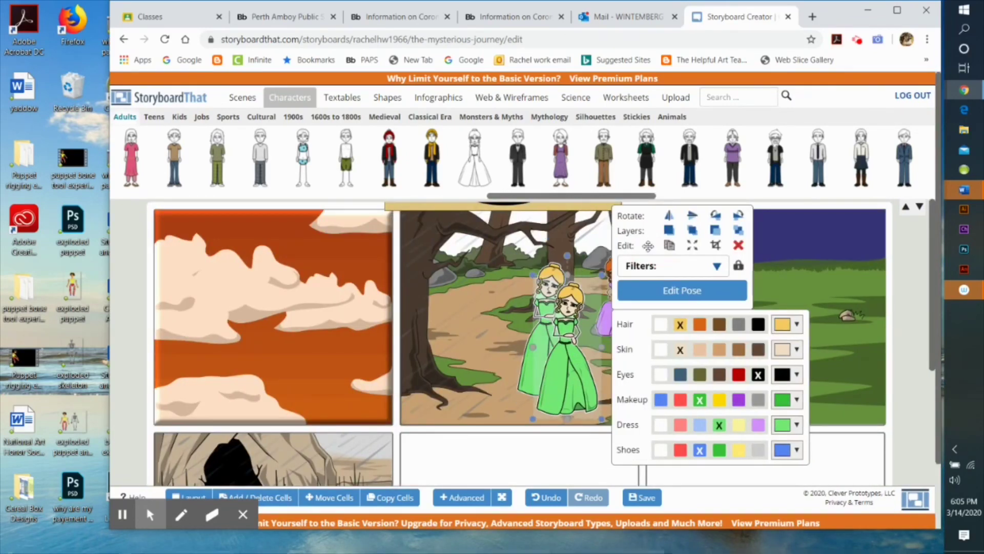
pyautogui.moveTo(570, 297); pyautogui.dragTo(755, 343)
pyautogui.click(523, 288)
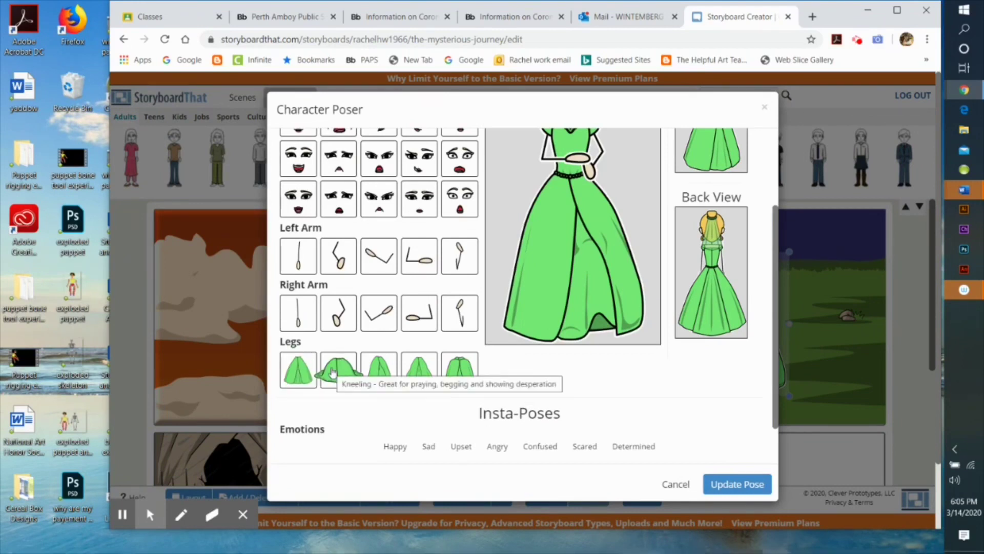
pyautogui.click(417, 371)
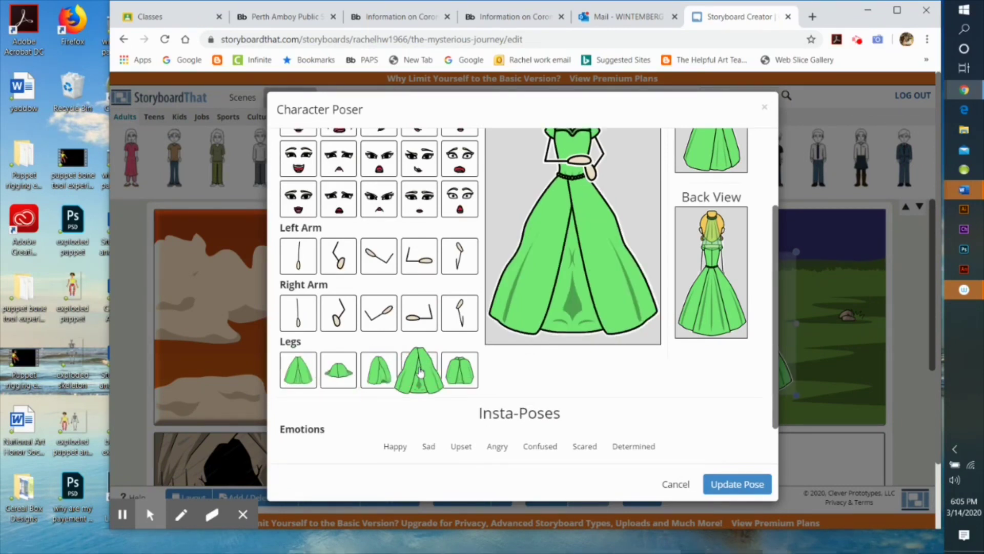
pyautogui.scroll(3, 490, 416)
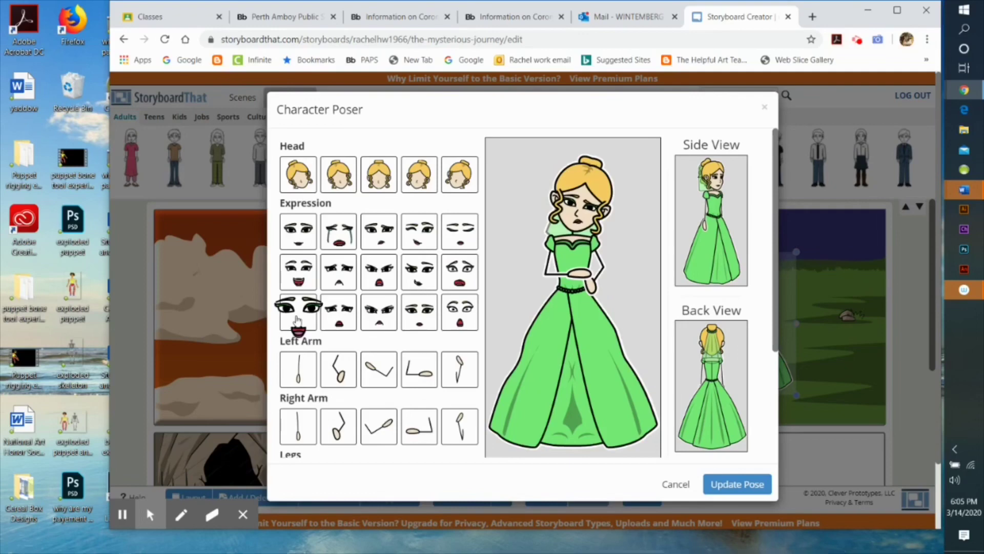
pyautogui.click(349, 323)
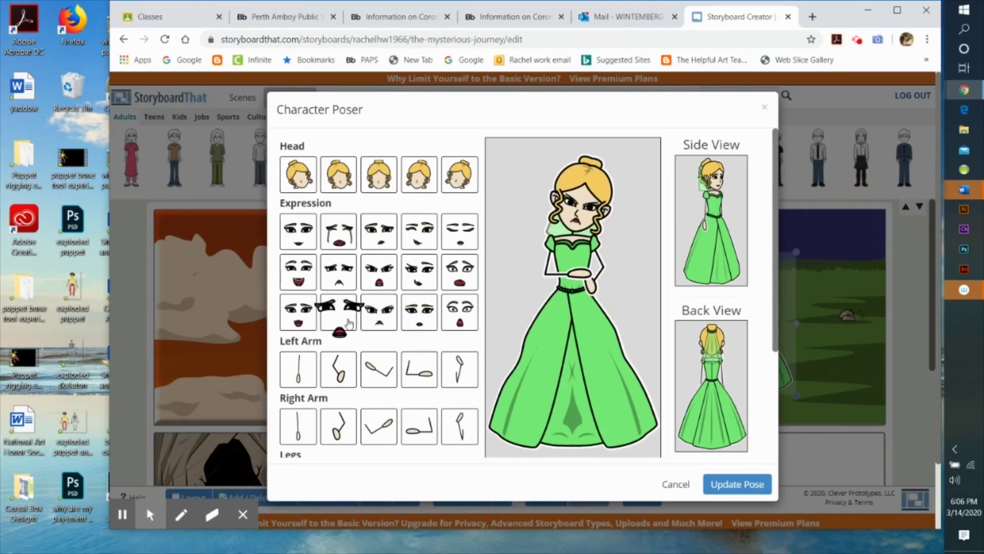
pyautogui.click(737, 483)
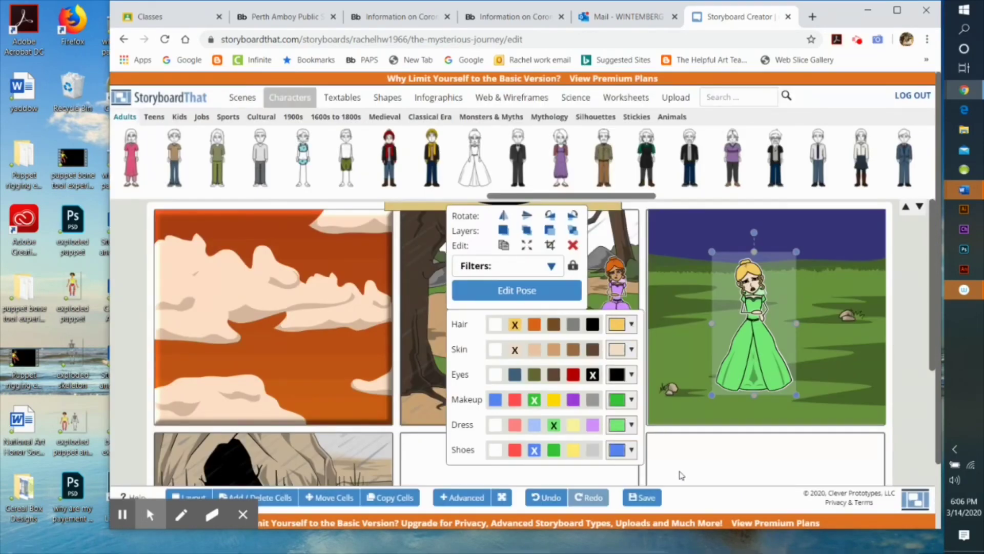
pyautogui.click(615, 374)
# Step: Send the meadow's purple princess copy behind the green one, change her legs and shrink her
pyautogui.click(617, 316)
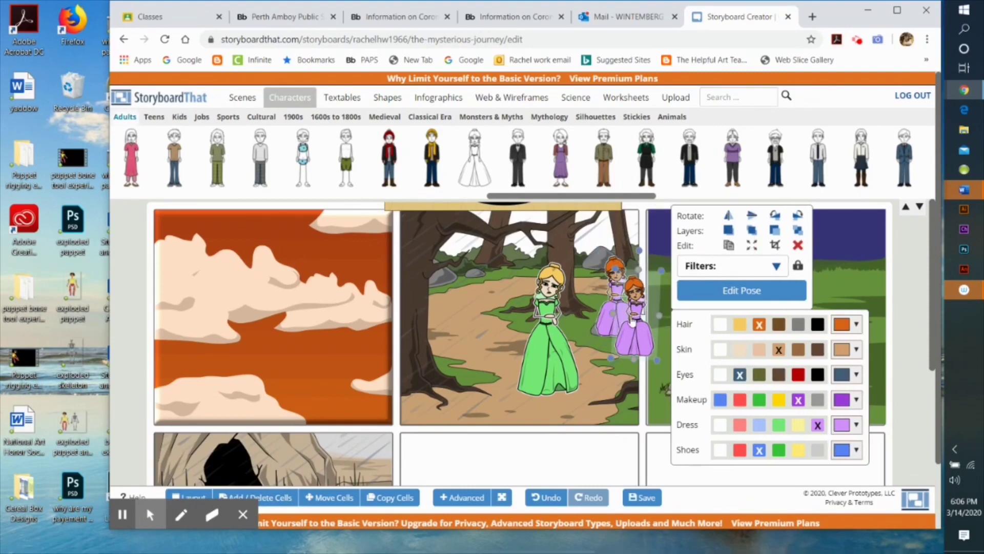
pyautogui.click(784, 260)
pyautogui.click(784, 260)
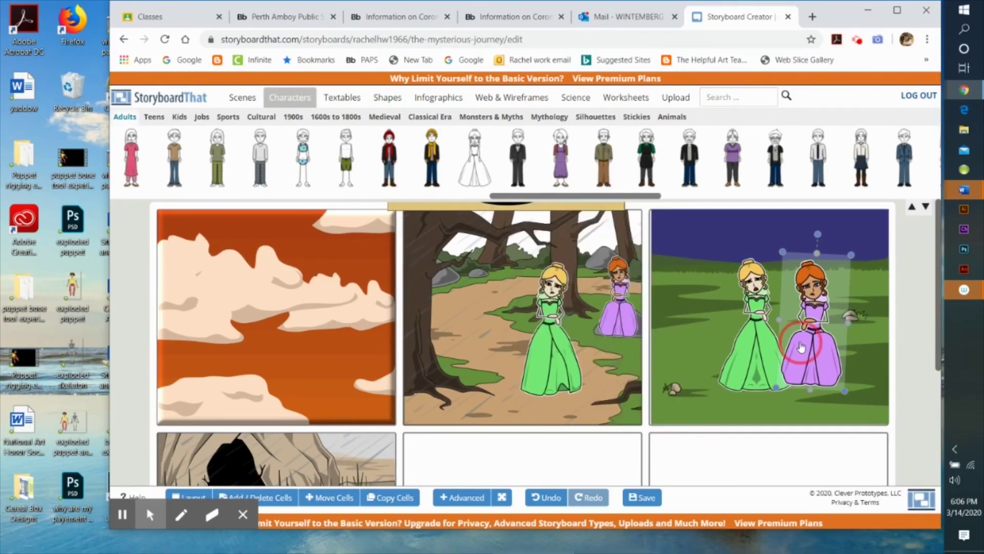
pyautogui.click(801, 347)
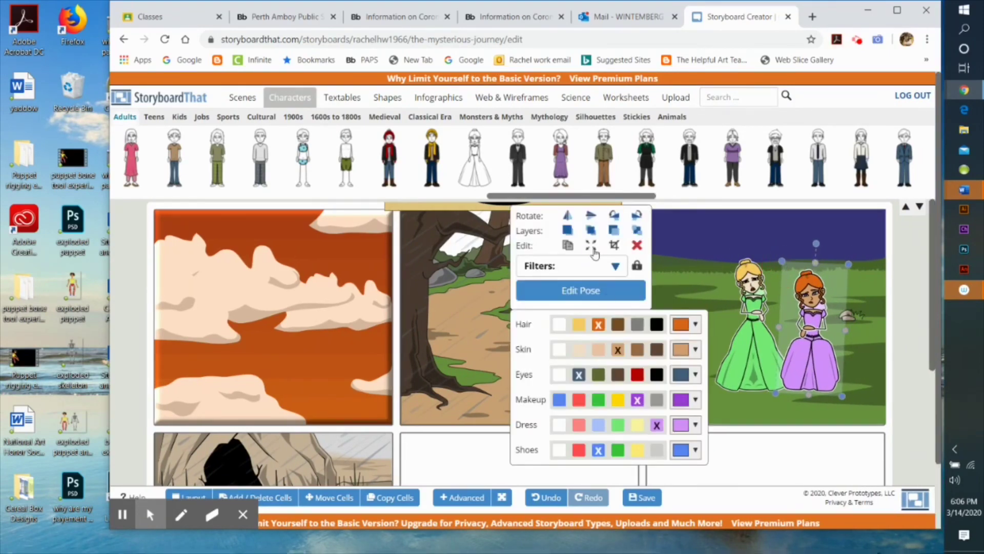
pyautogui.click(615, 231)
pyautogui.click(580, 290)
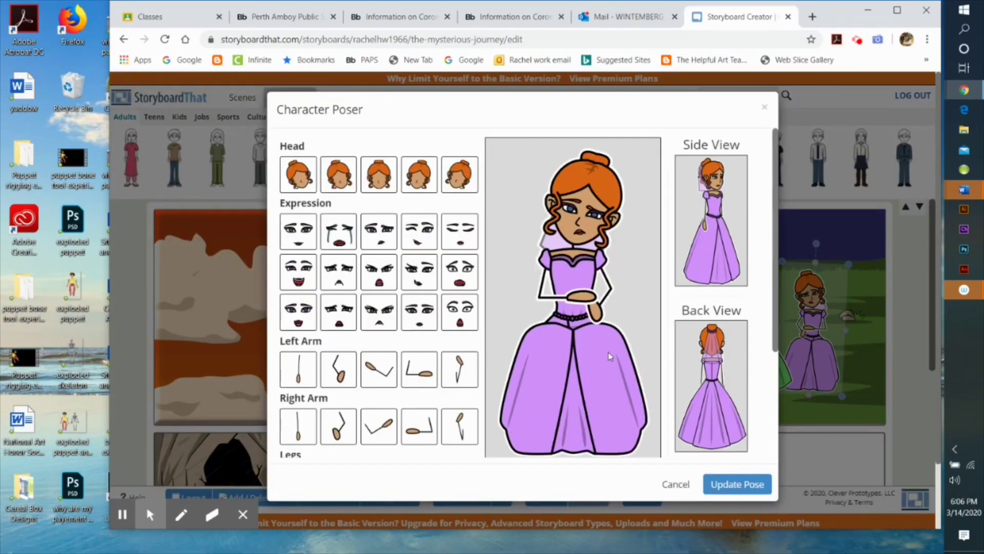
pyautogui.scroll(-3, 417, 318)
pyautogui.click(429, 333)
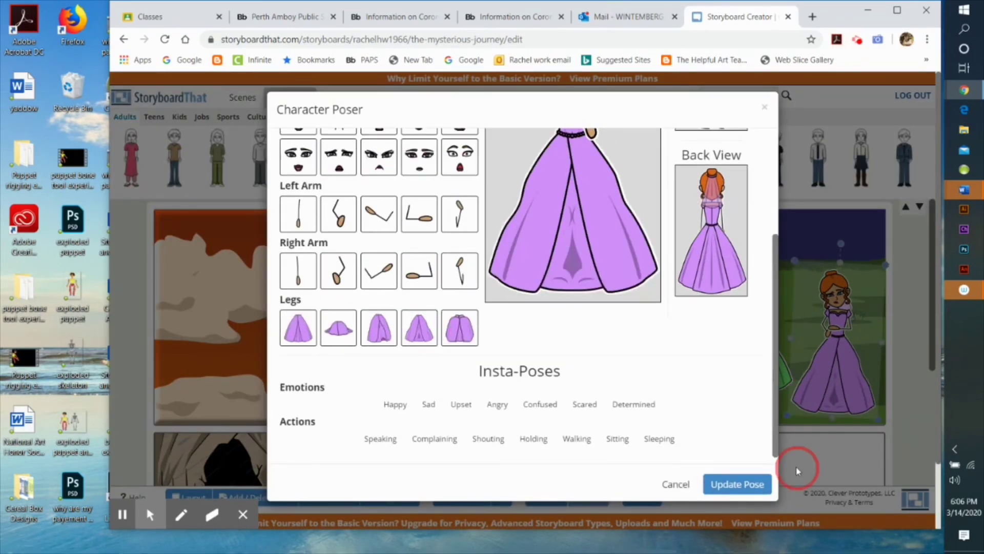
pyautogui.click(737, 484)
pyautogui.moveTo(771, 220)
pyautogui.mouseDown()
pyautogui.moveTo(791, 228)
pyautogui.moveTo(780, 236)
pyautogui.mouseUp()
pyautogui.click(838, 462)
# Step: Switch the characters to Monsters & Myths and drag the green mantis into the cave cell
pyautogui.scroll(-4, 747, 463)
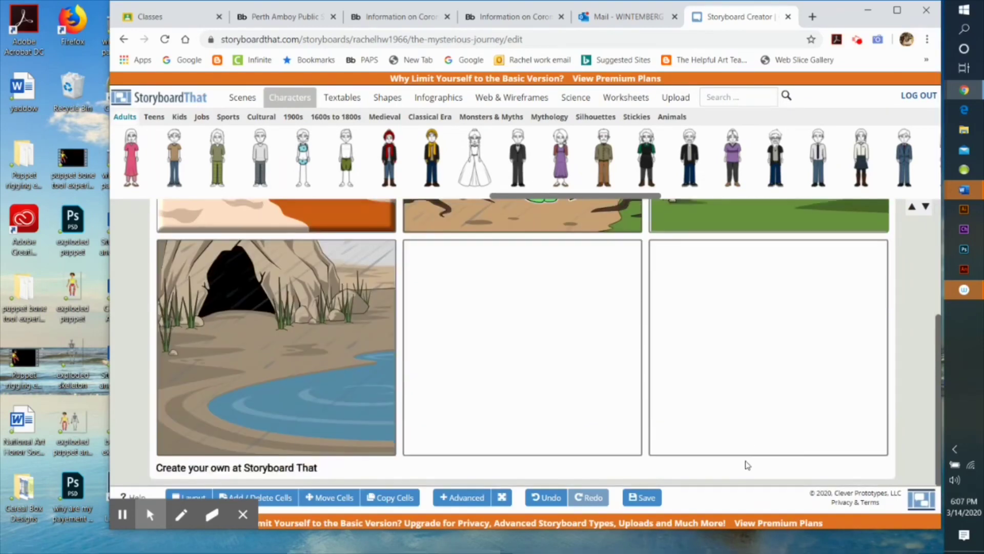
pyautogui.scroll(3, 393, 336)
pyautogui.click(491, 117)
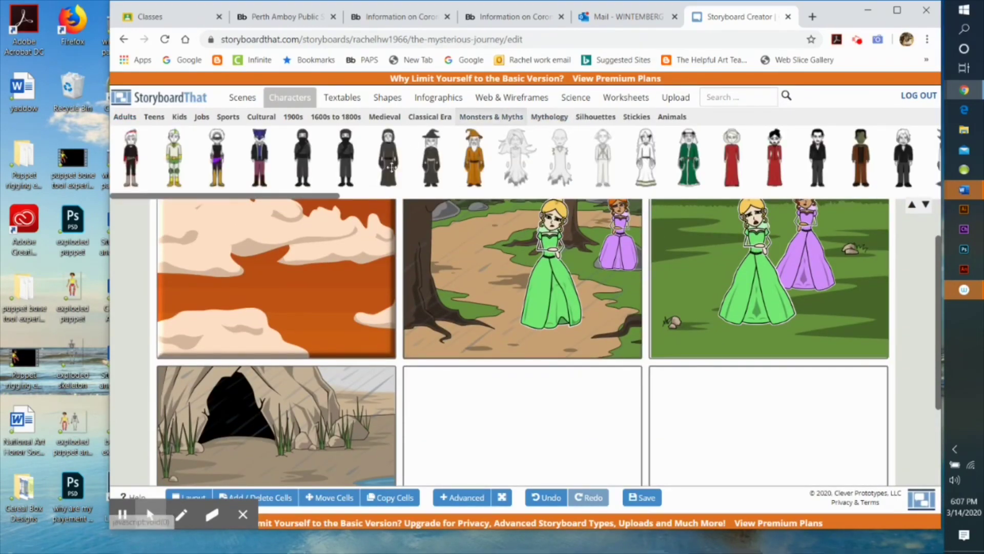
pyautogui.moveTo(318, 195)
pyautogui.mouseDown()
pyautogui.moveTo(611, 197)
pyautogui.moveTo(319, 193)
pyautogui.mouseUp()
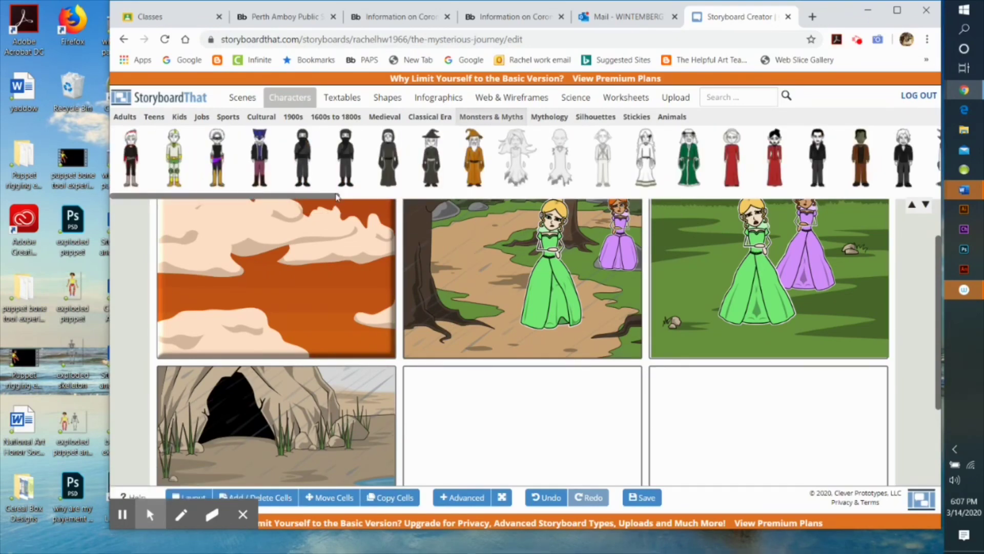
pyautogui.click(332, 195)
pyautogui.moveTo(282, 196); pyautogui.dragTo(880, 194)
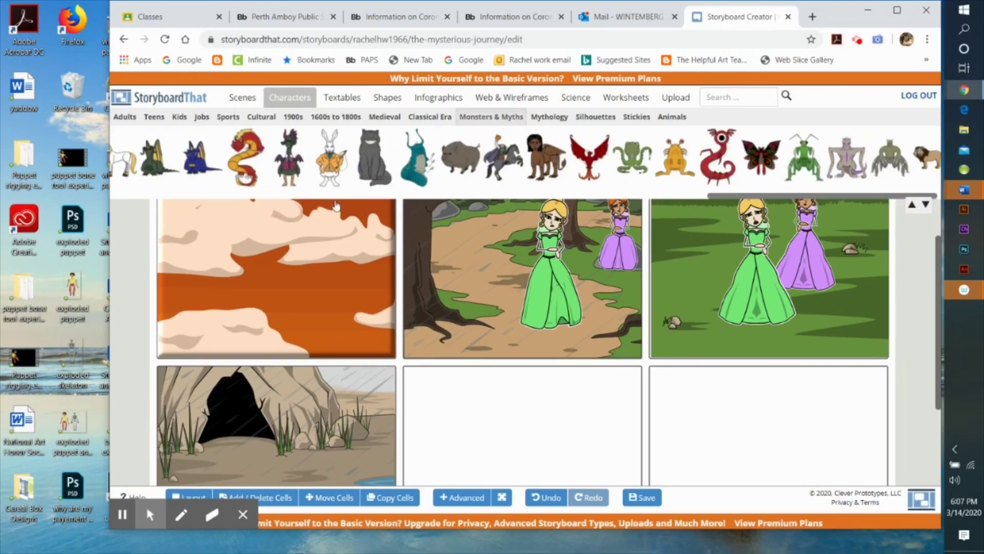
pyautogui.moveTo(772, 197); pyautogui.dragTo(777, 196)
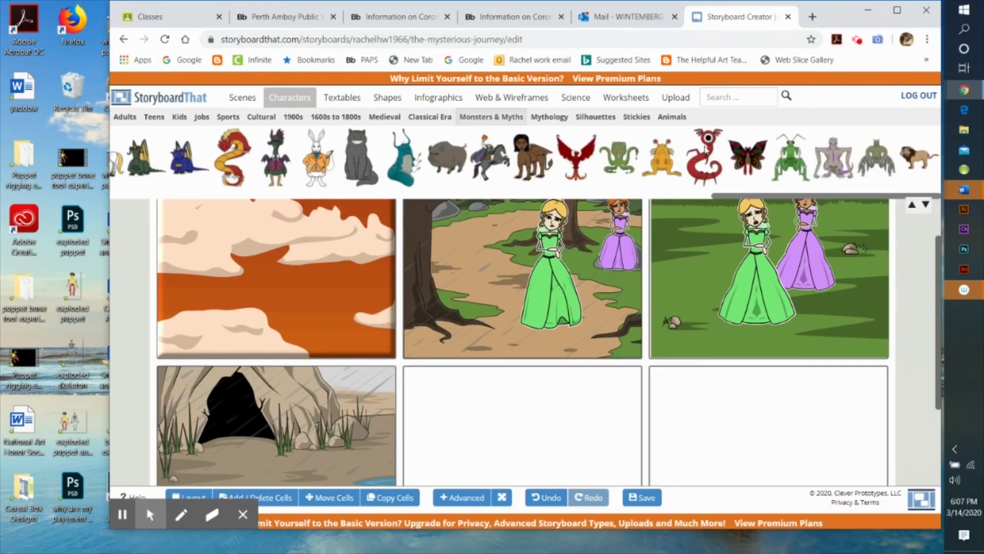
pyautogui.moveTo(795, 152); pyautogui.dragTo(221, 441)
# Step: Give the mantis its second body pose and a different head position, then apply it
pyautogui.scroll(-2, 322, 455)
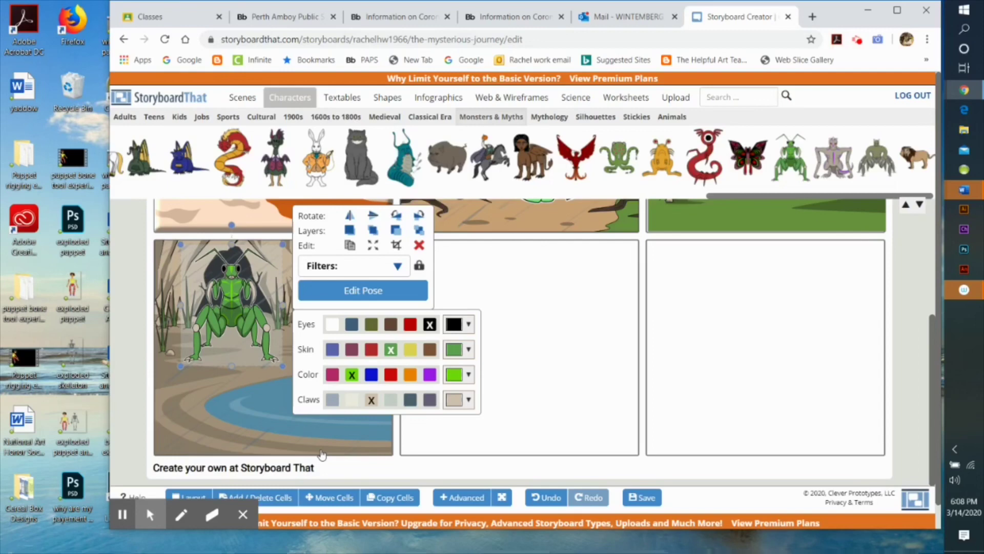
pyautogui.click(367, 288)
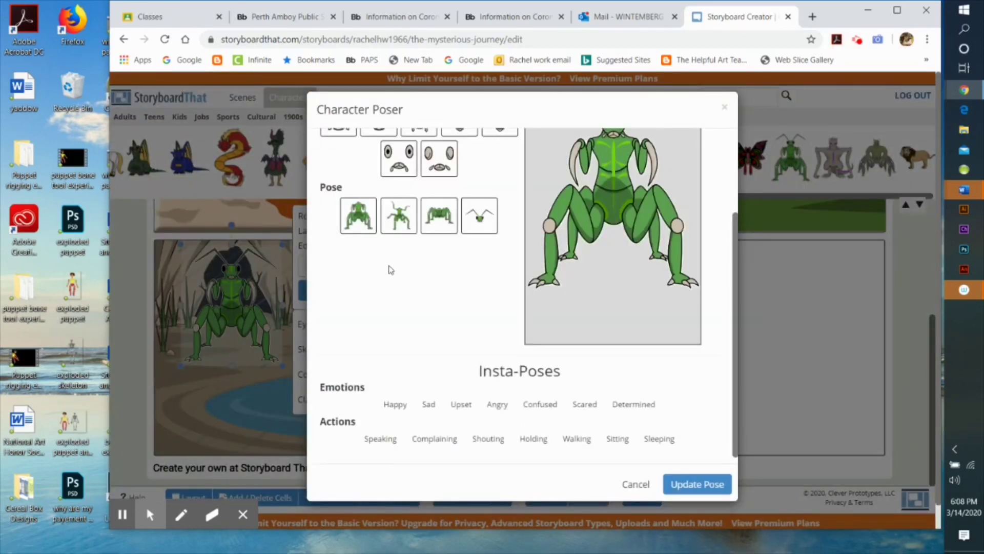
pyautogui.click(396, 229)
pyautogui.scroll(2, 399, 215)
pyautogui.click(499, 174)
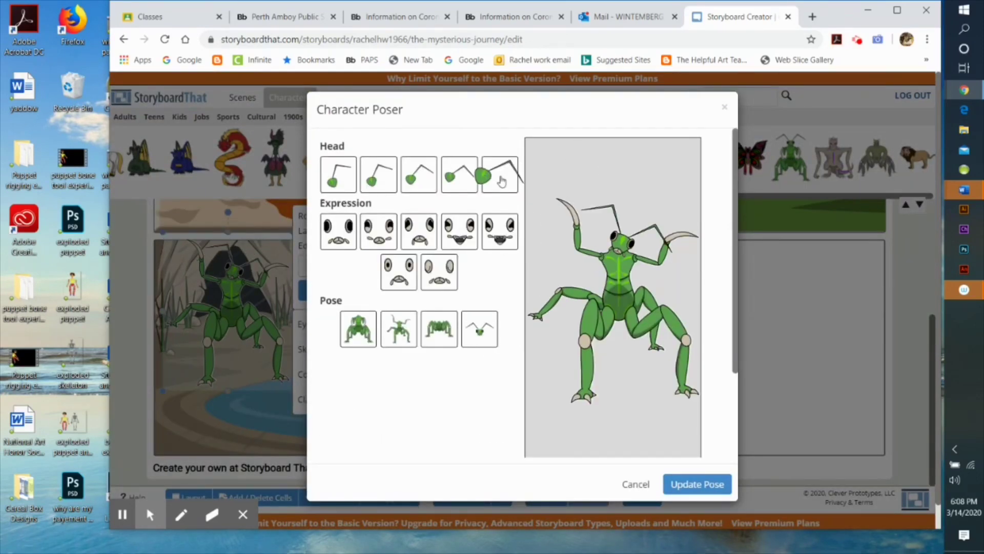
pyautogui.click(697, 484)
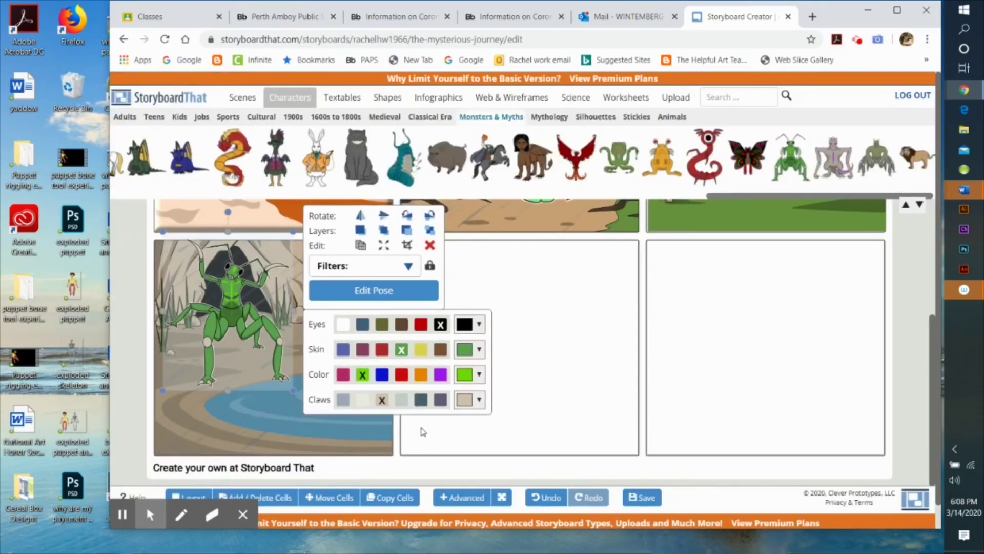
# Step: Drag the mantis nearer the cave entrance and deselect it
pyautogui.click(269, 334)
pyautogui.moveTo(269, 334)
pyautogui.mouseDown()
pyautogui.moveTo(292, 391)
pyautogui.moveTo(260, 322)
pyautogui.mouseUp()
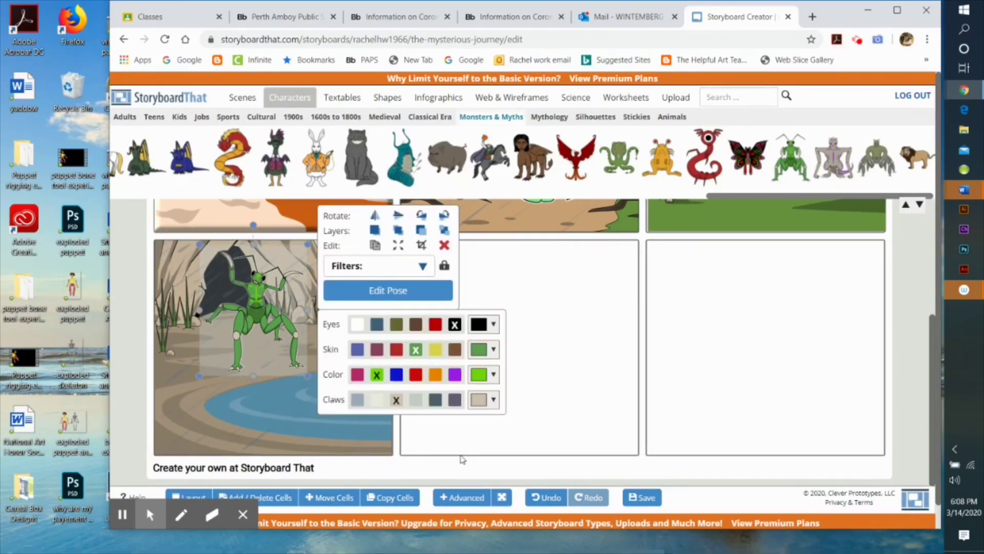
pyautogui.click(460, 471)
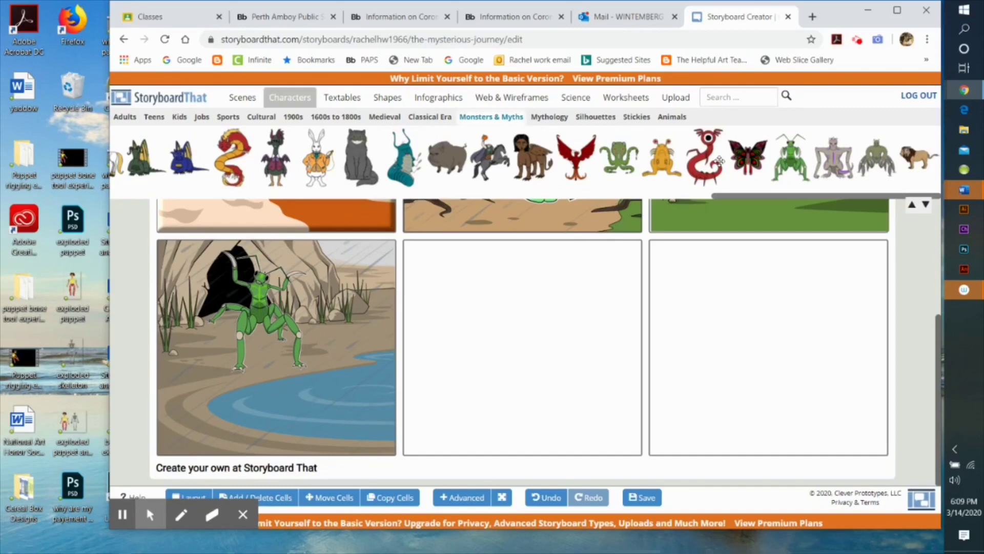
# Step: Add the red one-eyed monster to the cave cell and delete the mantis
pyautogui.moveTo(691, 153); pyautogui.dragTo(249, 342)
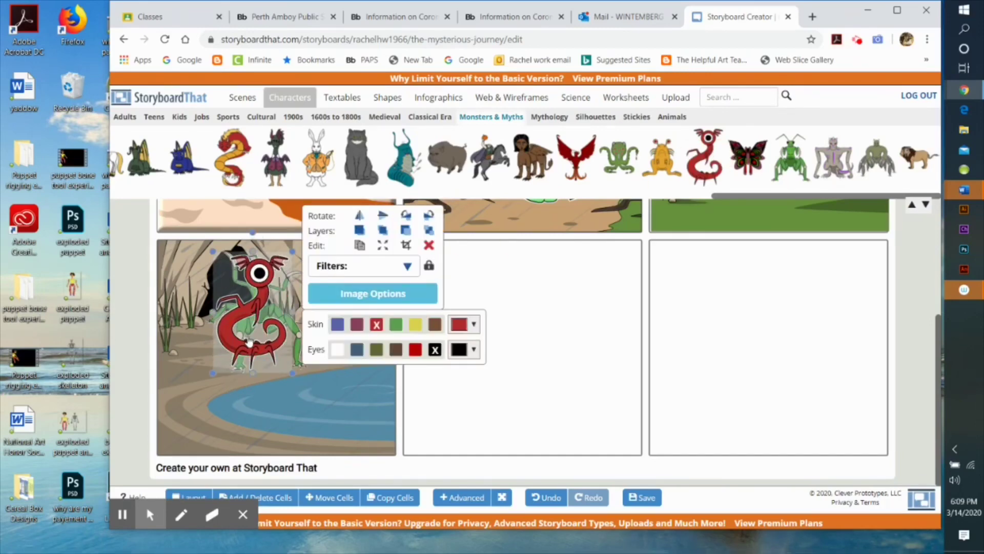
pyautogui.click(275, 408)
pyautogui.click(299, 345)
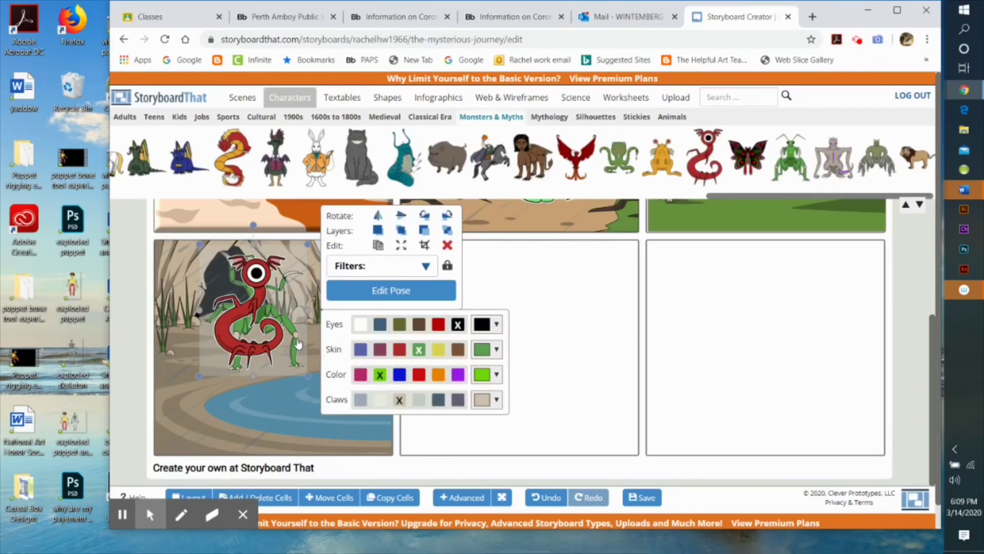
pyautogui.click(449, 246)
# Step: Give the red monster the third, crawling pose with Update Image
pyautogui.click(251, 376)
pyautogui.click(382, 295)
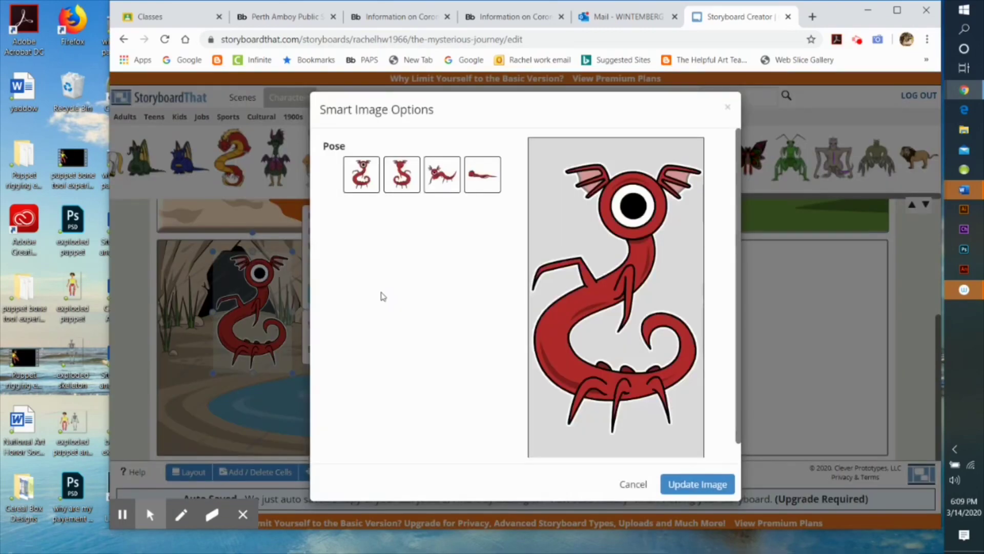
pyautogui.click(441, 174)
pyautogui.click(696, 483)
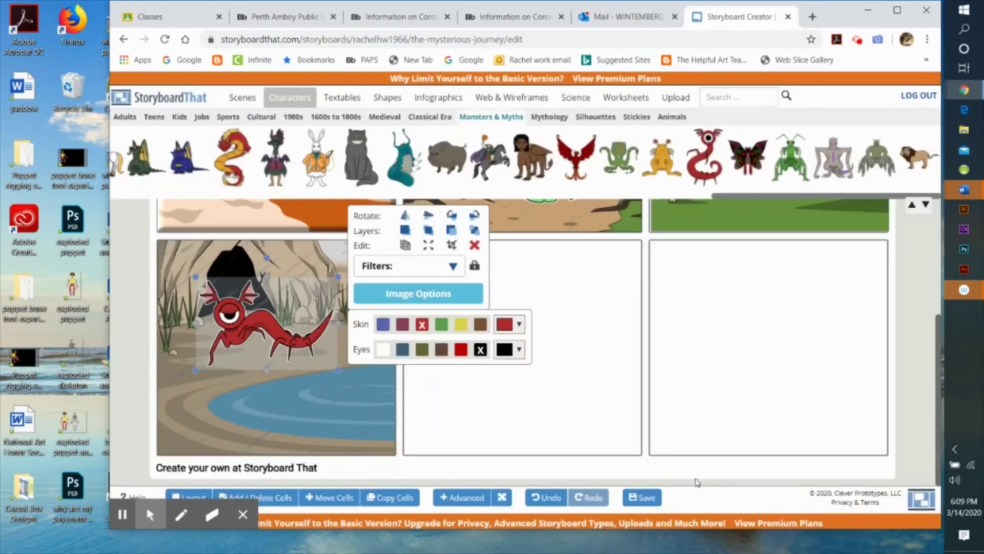
pyautogui.click(439, 439)
pyautogui.scroll(4, 435, 440)
pyautogui.scroll(-4, 435, 439)
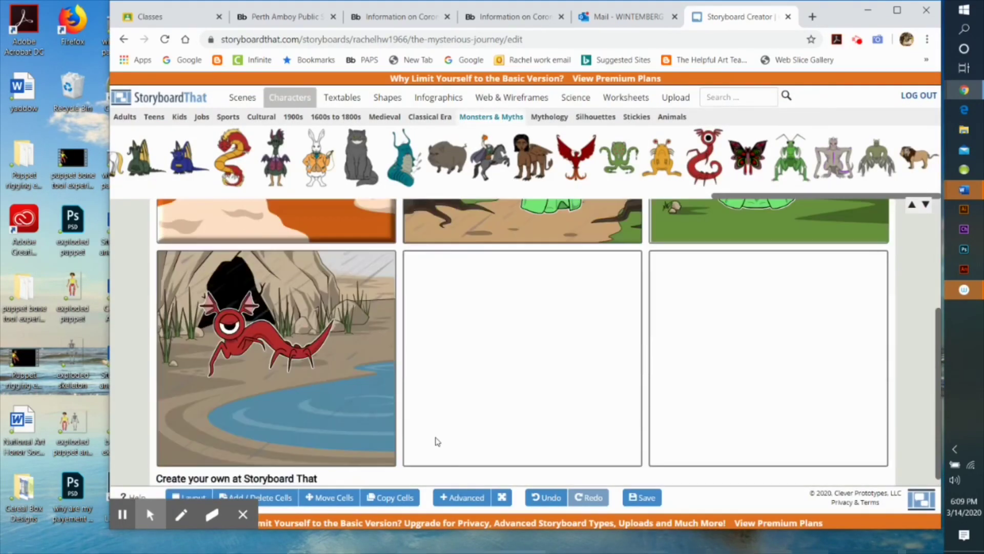
# Step: Copy the cave scene and the red monster from the left cell into the middle cell
pyautogui.scroll(2, 438, 440)
pyautogui.scroll(-2, 438, 441)
pyautogui.click(268, 378)
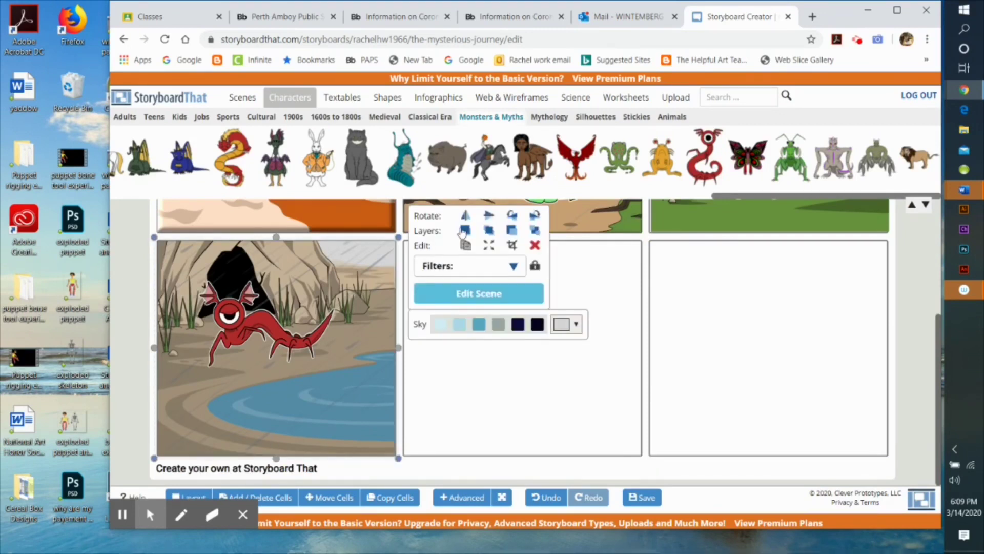
pyautogui.click(465, 245)
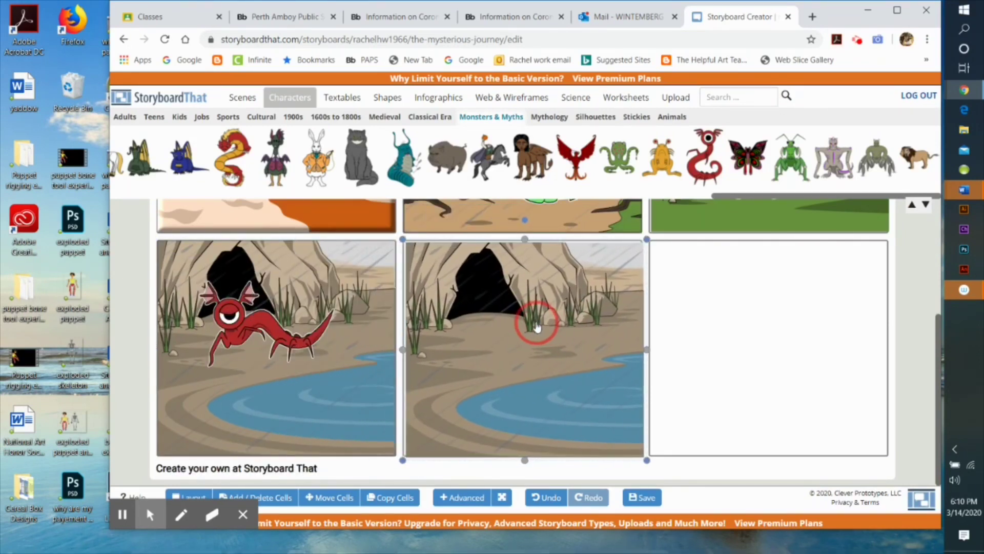
pyautogui.click(526, 327)
pyautogui.click(273, 323)
pyautogui.click(405, 245)
pyautogui.click(514, 328)
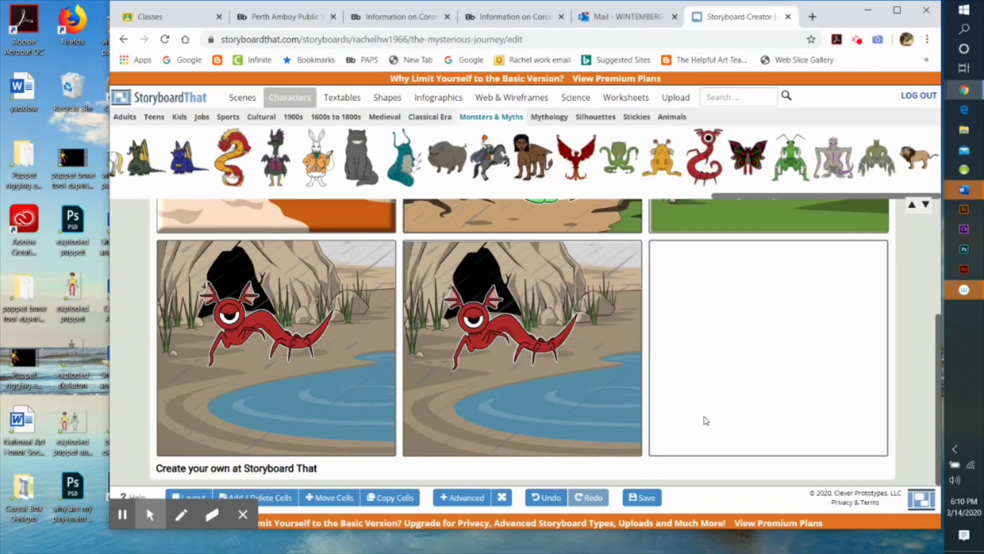
# Step: Add the butterfly monster, send it backward, and move it up behind the red monster
pyautogui.click(748, 156)
pyautogui.click(511, 318)
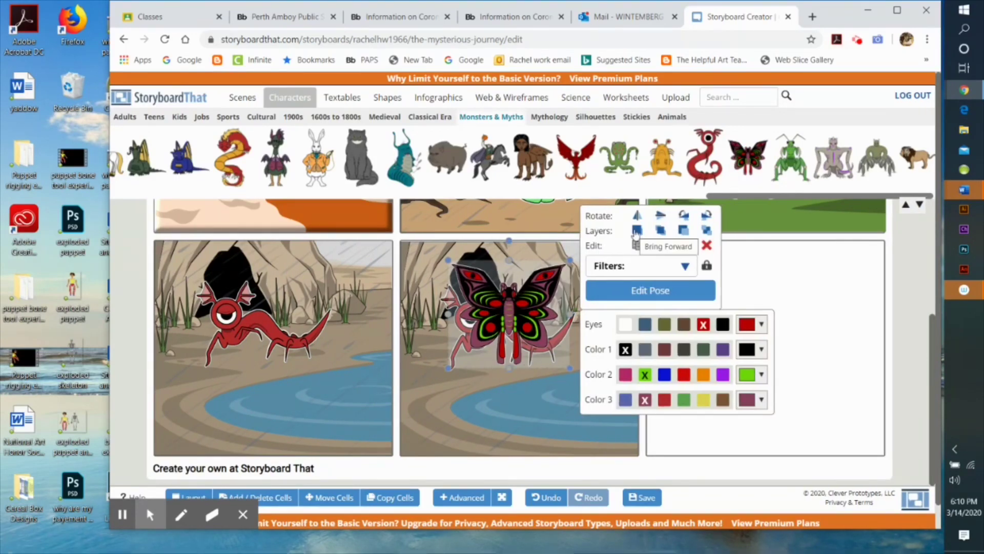
pyautogui.click(687, 236)
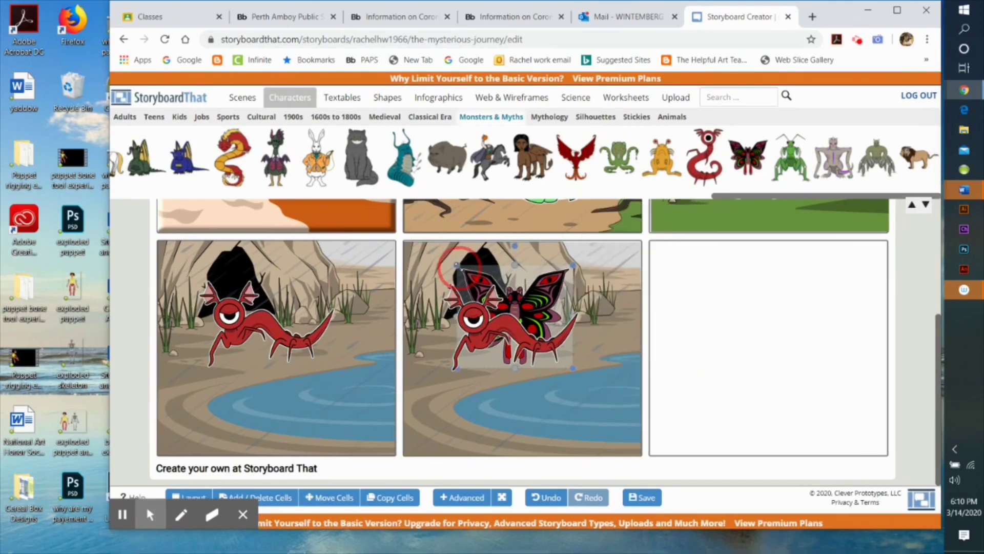
pyautogui.click(529, 277)
pyautogui.click(530, 279)
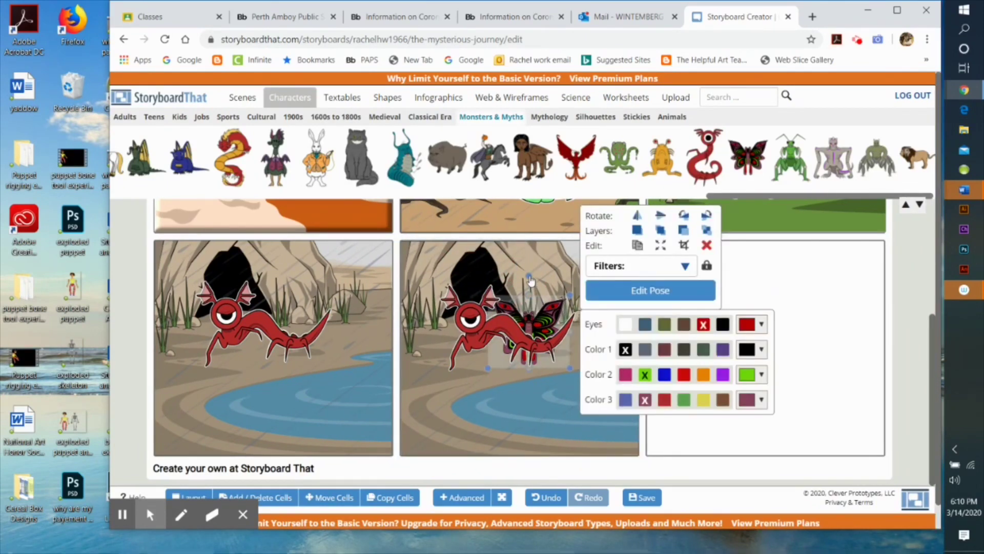
pyautogui.click(535, 274)
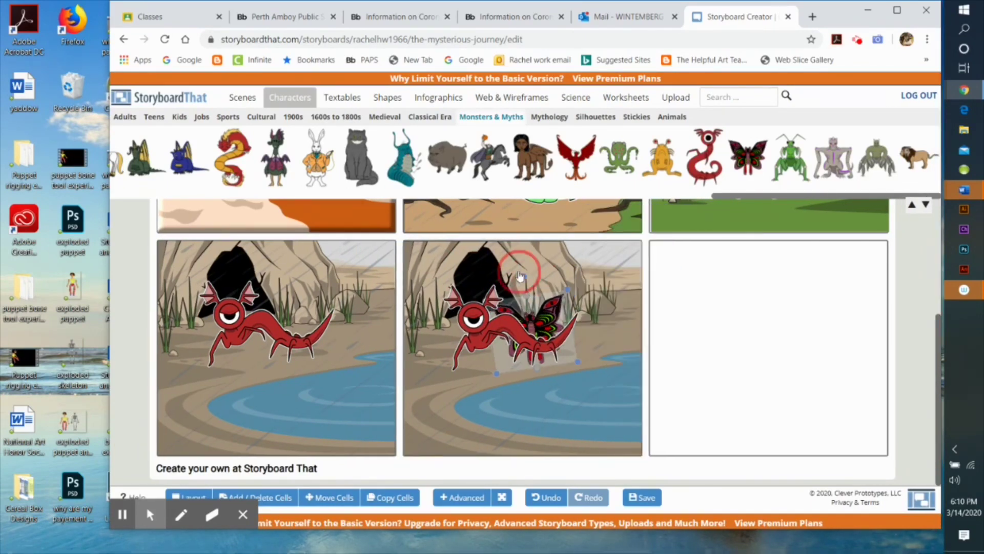
pyautogui.moveTo(520, 276); pyautogui.dragTo(518, 264)
# Step: Move the red monster lower in the middle cell
pyautogui.click(517, 264)
pyautogui.click(532, 259)
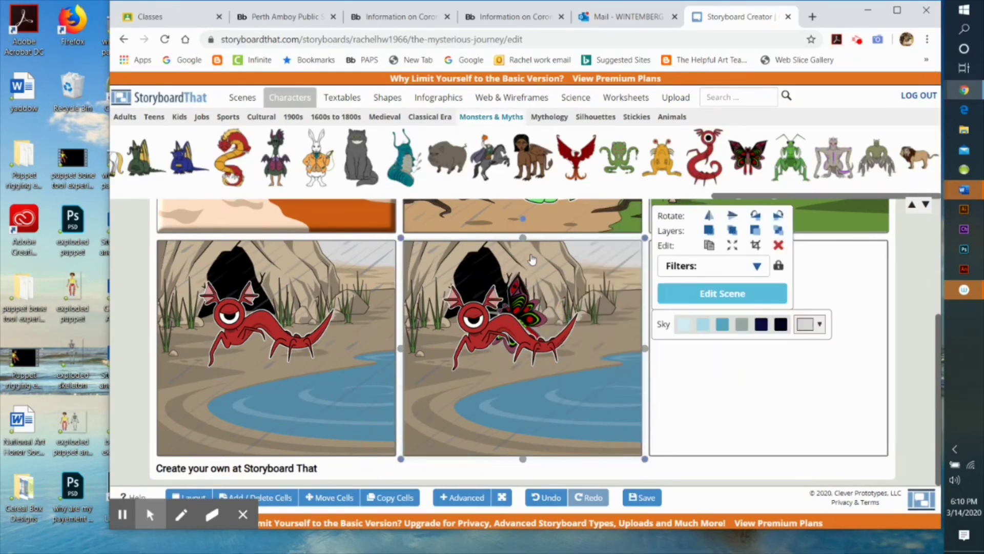
pyautogui.click(517, 291)
pyautogui.click(508, 374)
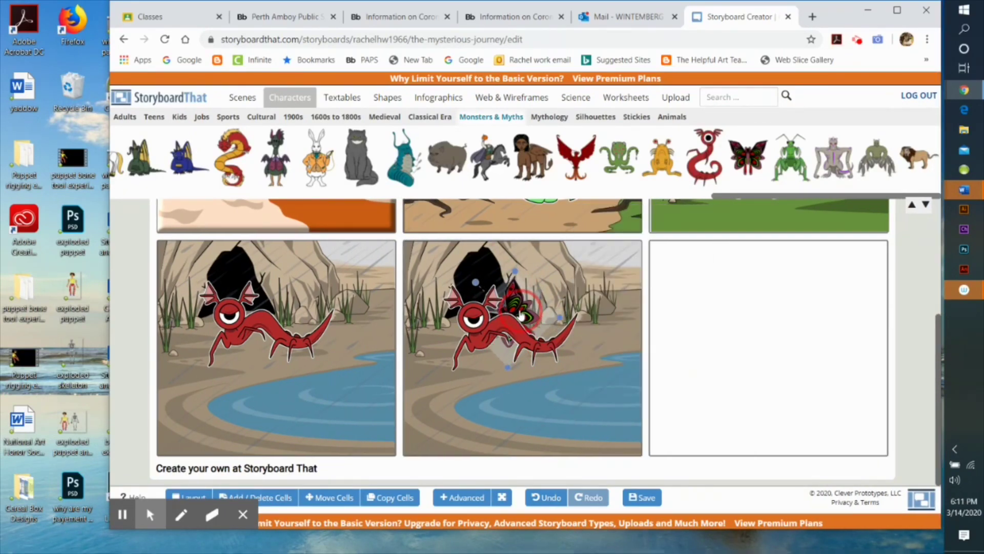
pyautogui.moveTo(512, 329); pyautogui.dragTo(510, 307)
# Step: Tilt the middle cell's red monster clockwise, enlarge it slightly, and nudge it up-right over the wings
pyautogui.click(549, 283)
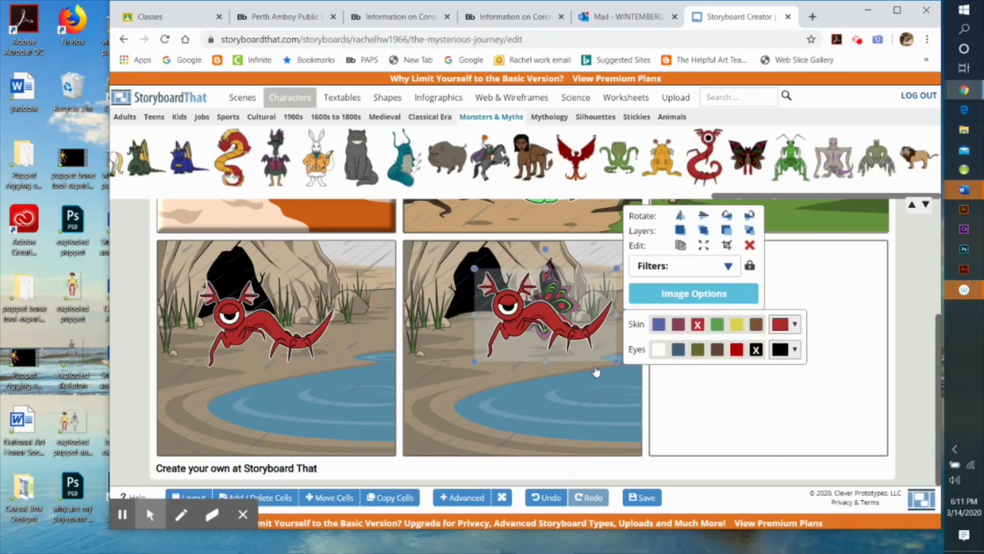
pyautogui.moveTo(546, 251); pyautogui.dragTo(561, 256)
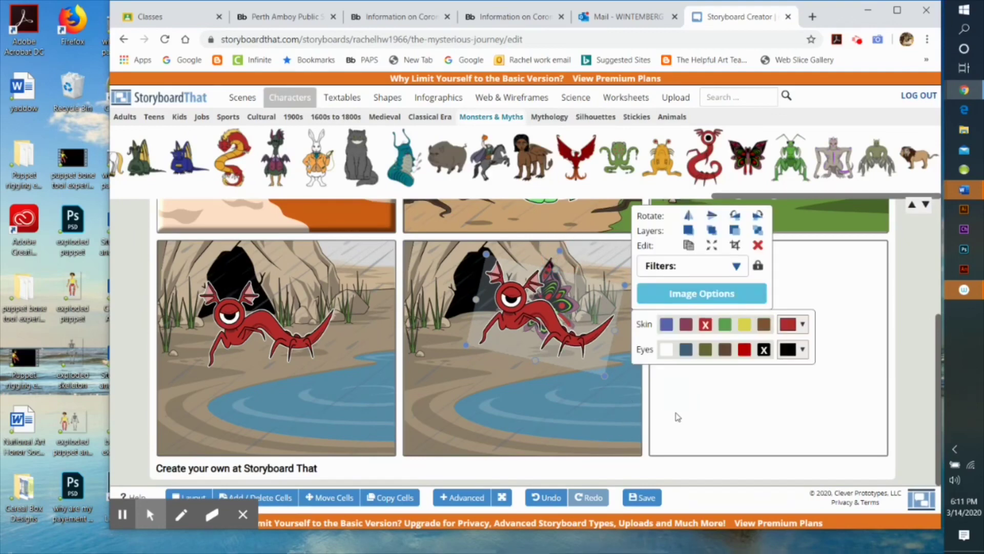
pyautogui.moveTo(604, 376); pyautogui.dragTo(614, 384)
pyautogui.click(548, 327)
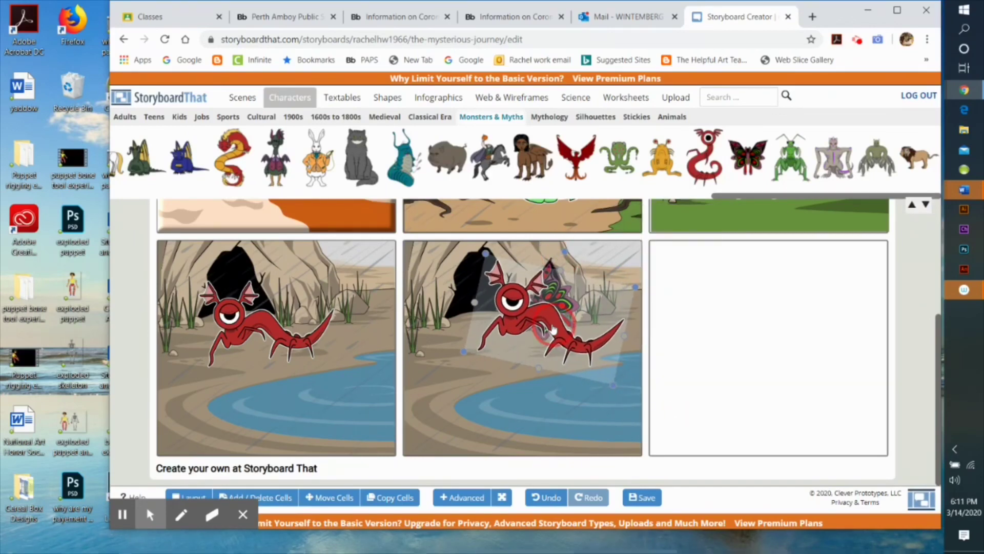
pyautogui.click(566, 248)
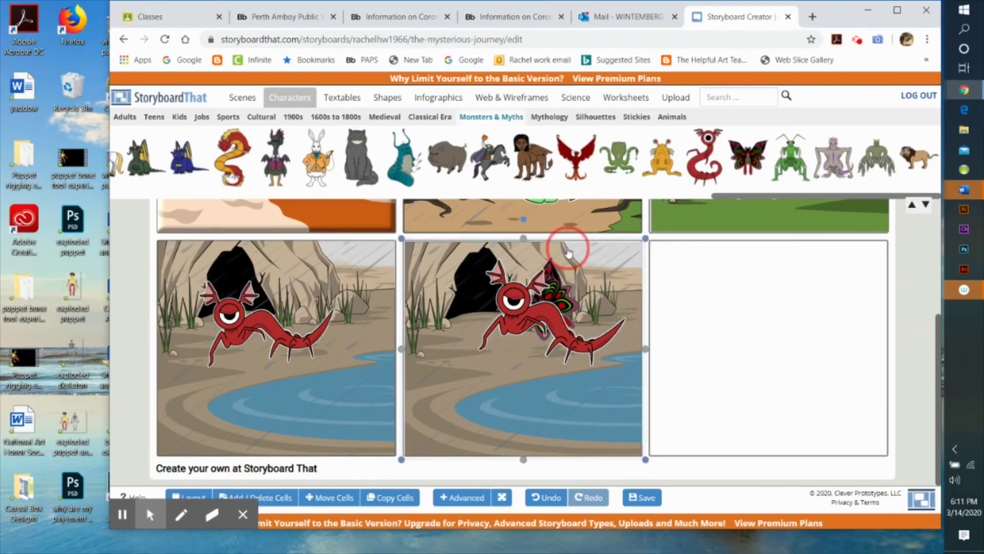
pyautogui.click(548, 302)
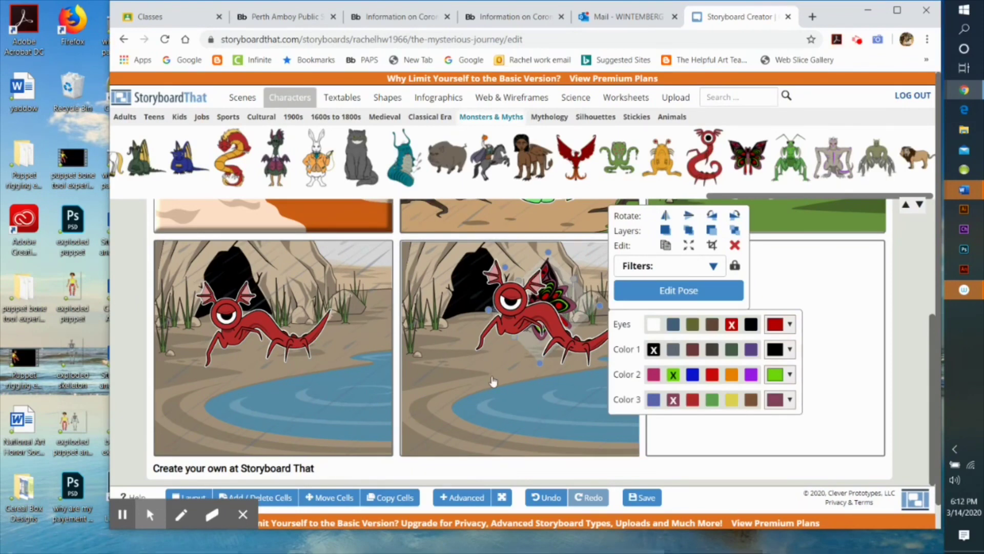
pyautogui.click(536, 317)
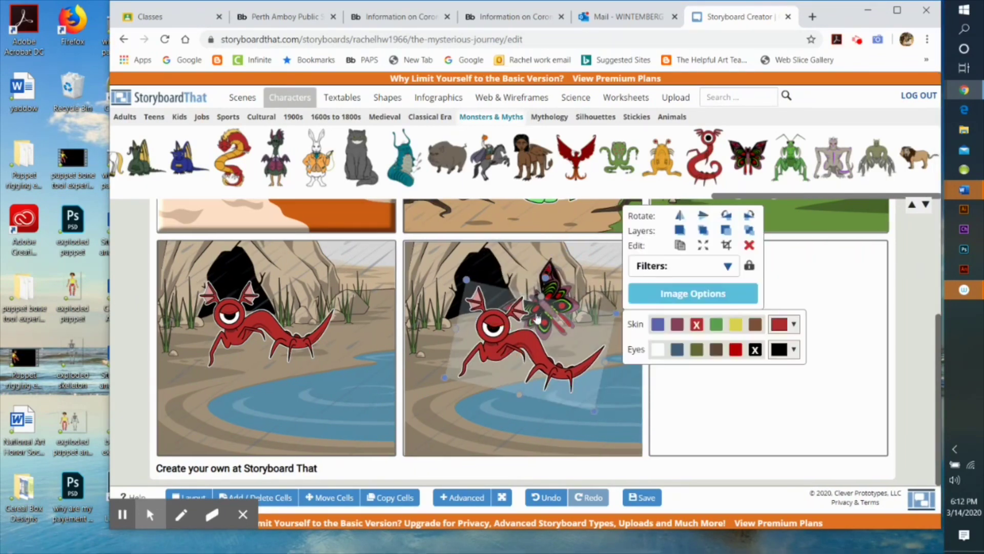
pyautogui.click(546, 279)
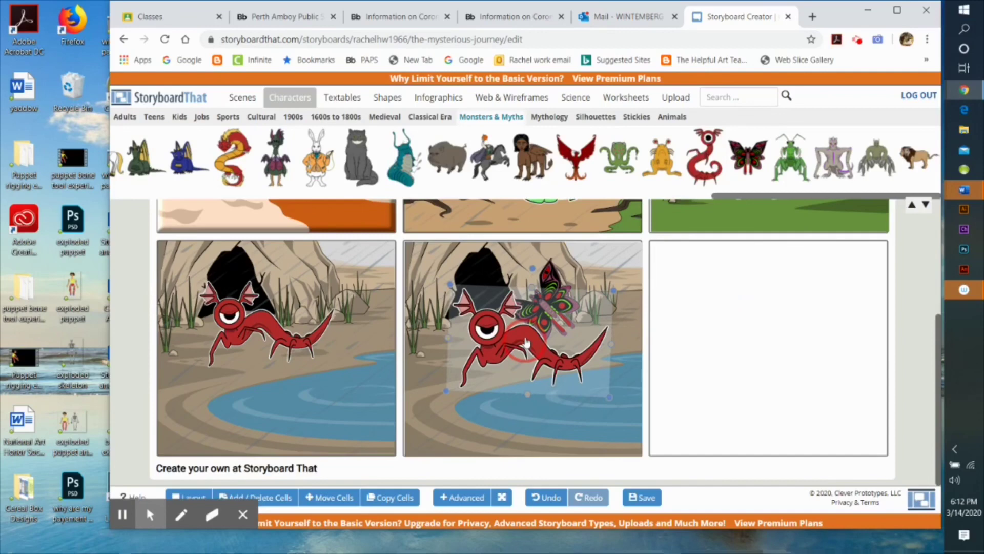
pyautogui.moveTo(529, 344); pyautogui.dragTo(544, 324)
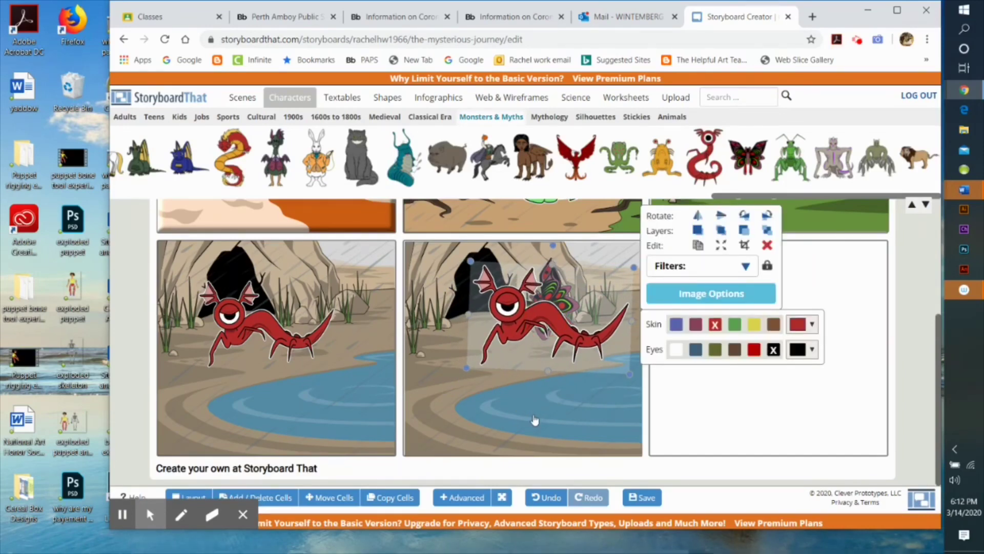
pyautogui.click(751, 442)
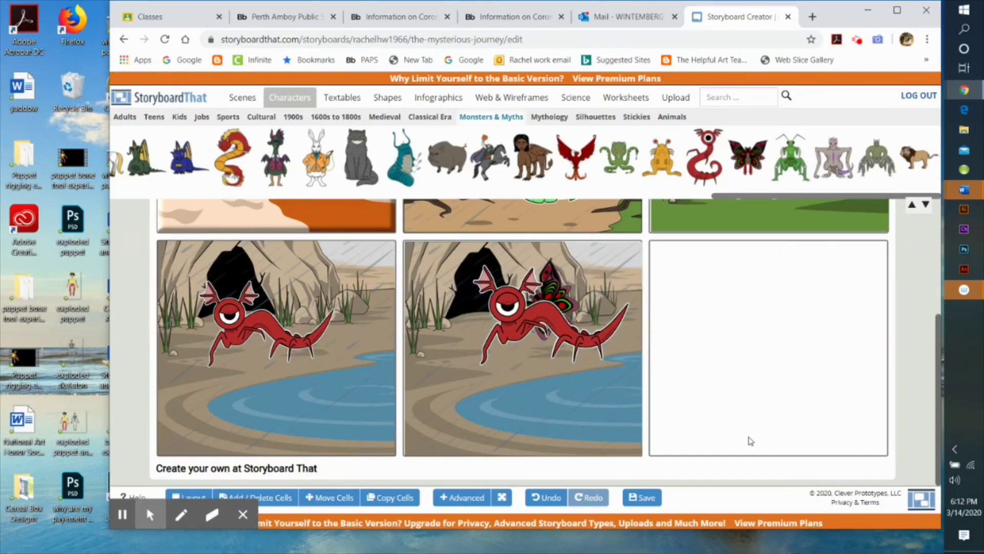
# Step: Replace the left cave cell's monster with a copy of the middle cell's winged red monster
pyautogui.click(277, 318)
pyautogui.click(470, 247)
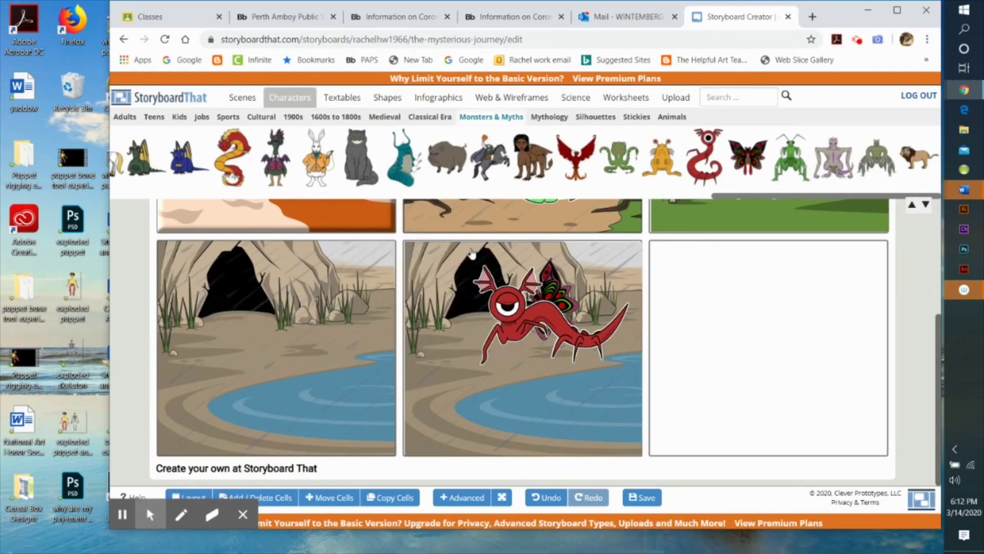
pyautogui.click(554, 276)
pyautogui.click(546, 283)
pyautogui.hotkey('ctrl', 'z')
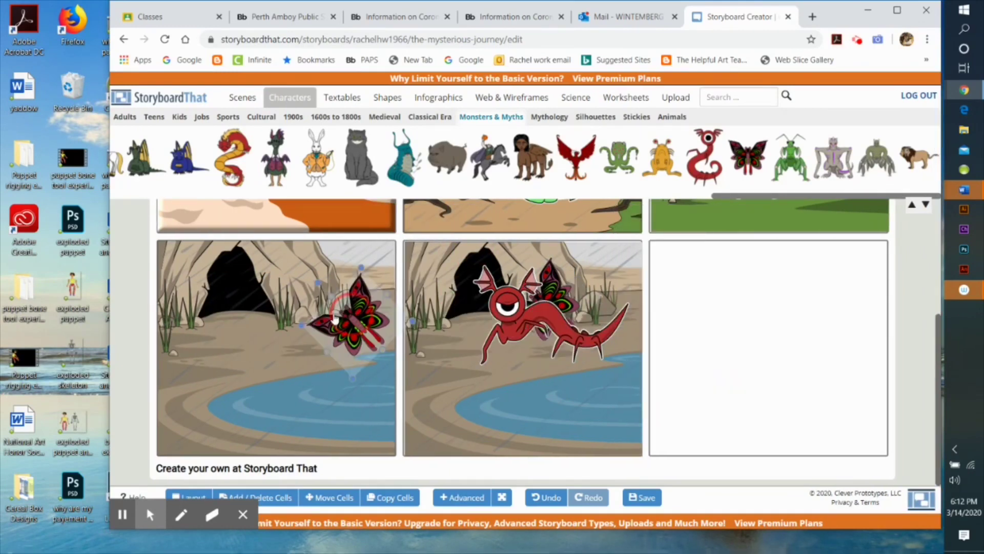
pyautogui.click(546, 318)
pyautogui.moveTo(546, 318); pyautogui.dragTo(272, 318)
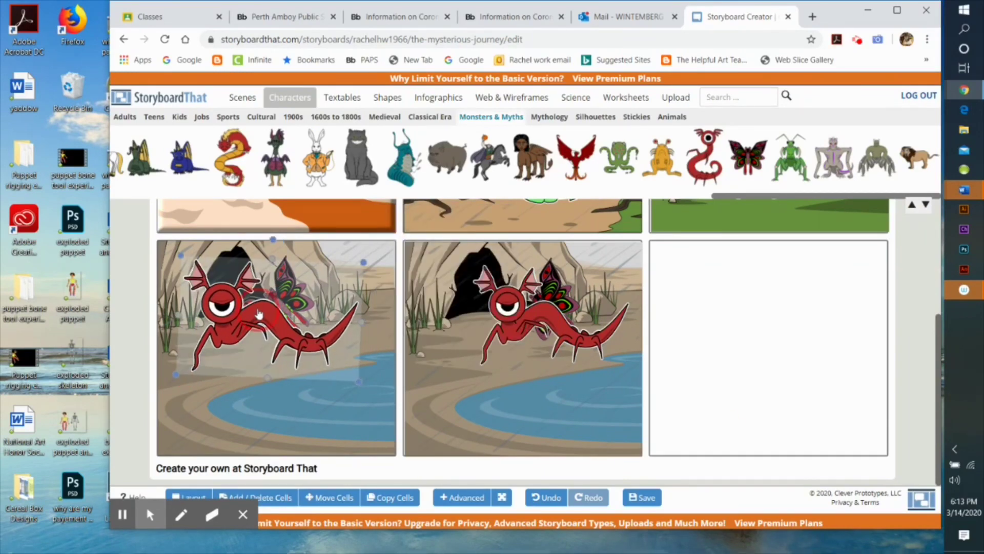
pyautogui.click(912, 398)
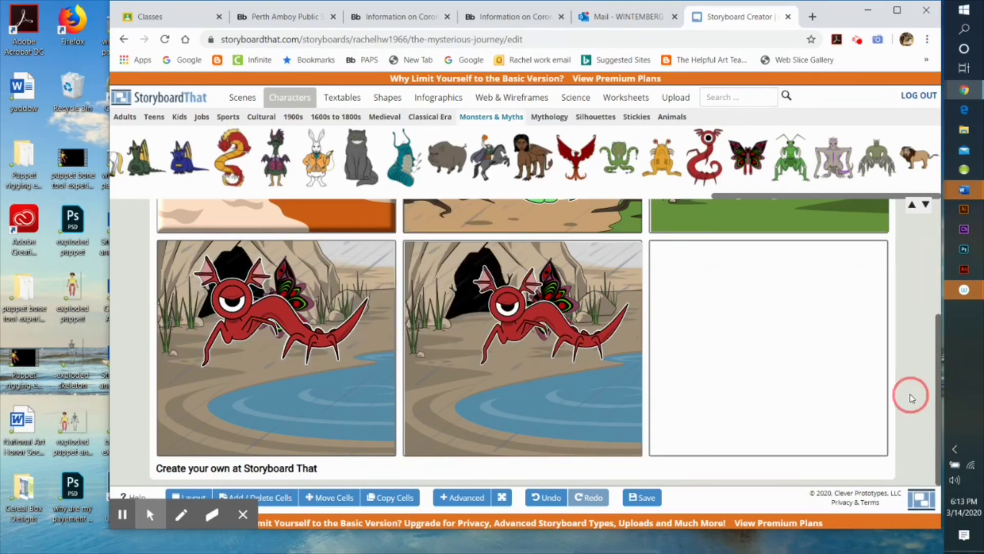
# Step: Shift the second cave cell's monster slightly left and tilt it slightly
pyautogui.click(518, 318)
pyautogui.moveTo(573, 353); pyautogui.dragTo(561, 354)
pyautogui.moveTo(545, 248); pyautogui.dragTo(536, 245)
pyautogui.click(732, 440)
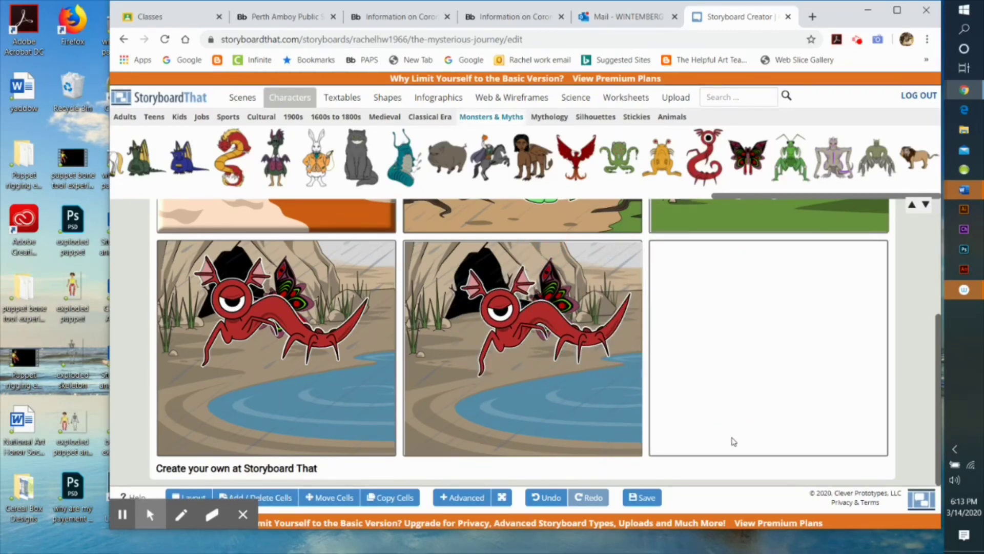
# Step: Move the cave background and its monster from the fifth cell into the last cell
pyautogui.click(526, 384)
pyautogui.moveTo(527, 384); pyautogui.dragTo(773, 388)
pyautogui.click(492, 307)
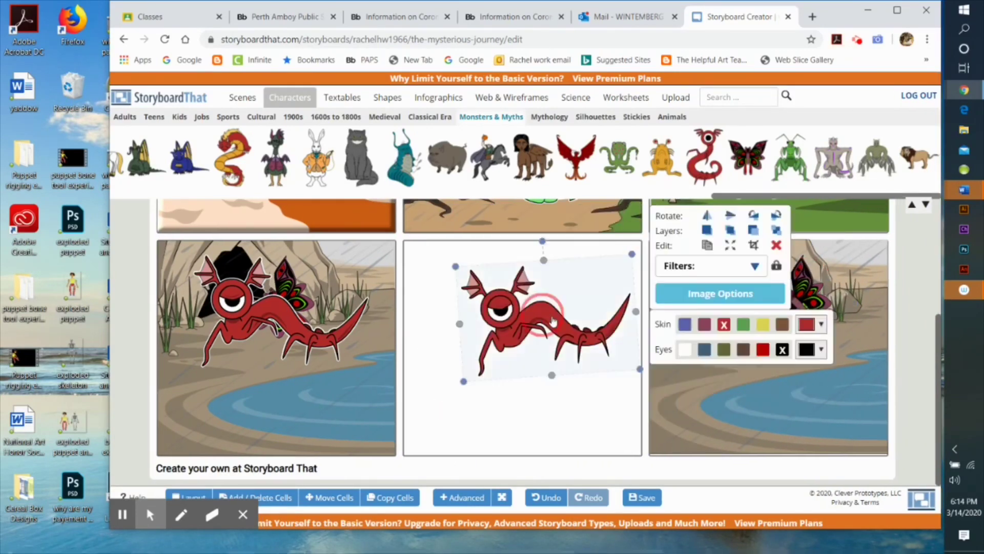
pyautogui.moveTo(489, 306); pyautogui.dragTo(785, 318)
# Step: Set the scene's weather to Rain in Edit Scene
pyautogui.click(512, 417)
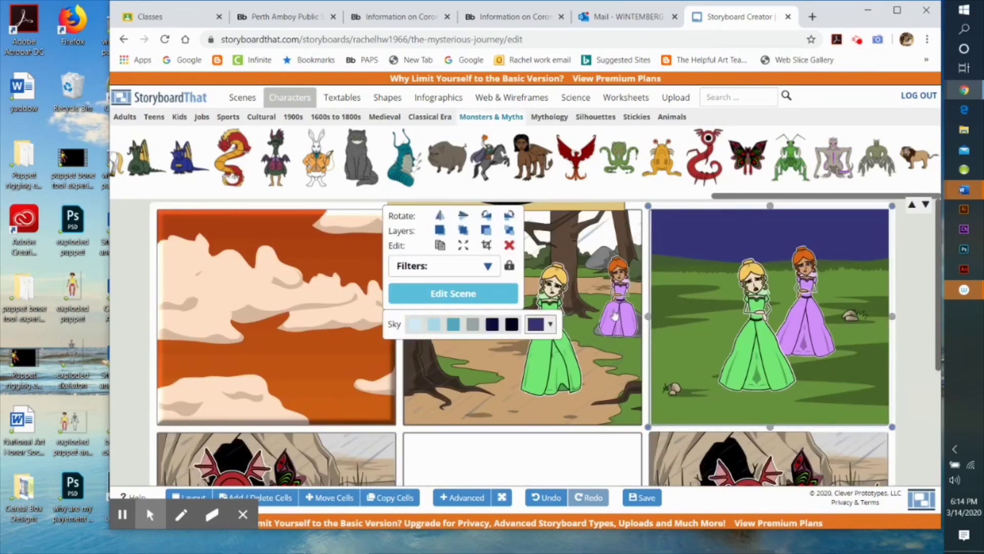
pyautogui.click(454, 294)
pyautogui.click(371, 228)
pyautogui.click(767, 417)
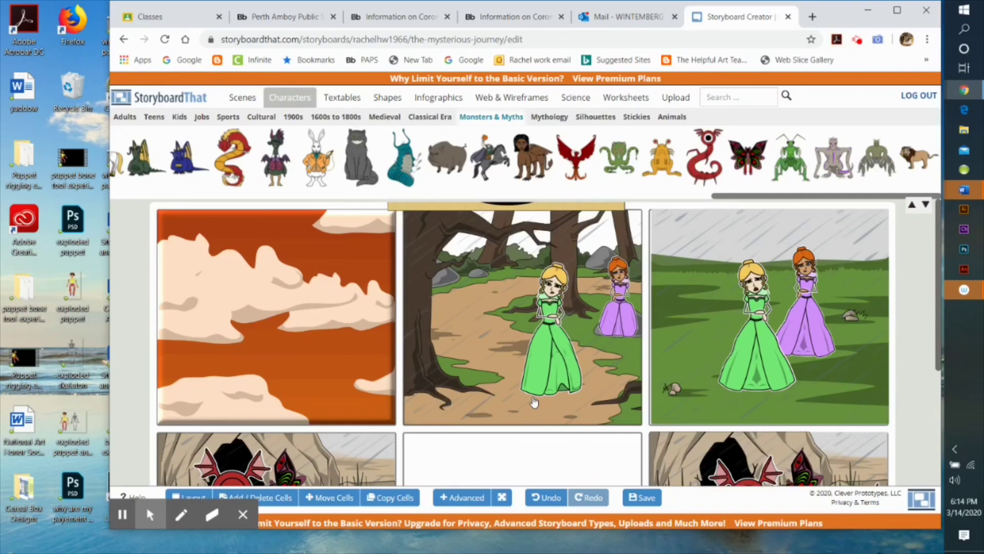
# Step: Copy the rainy grassland background into the bottom-middle cell
pyautogui.click(696, 297)
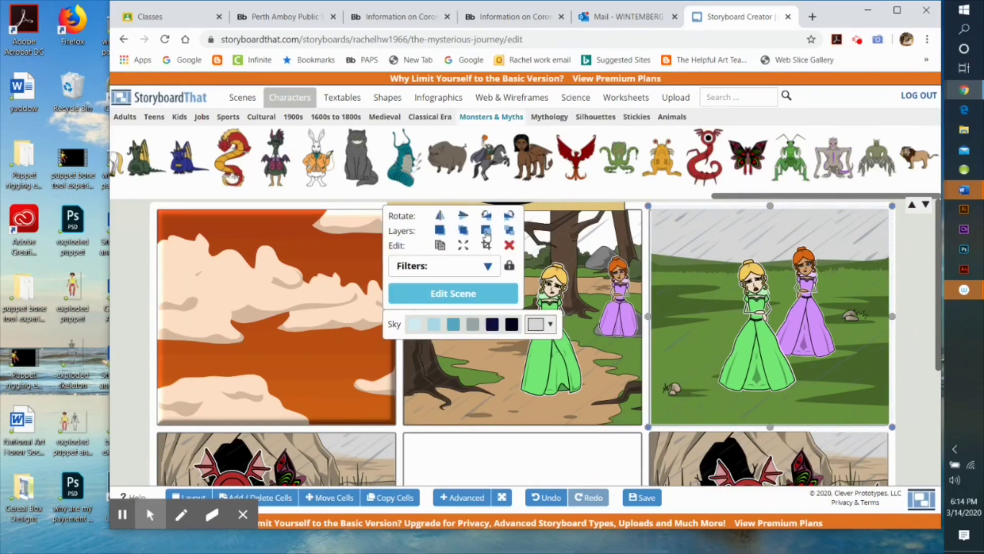
pyautogui.rightClick(679, 259)
pyautogui.moveTo(682, 264); pyautogui.dragTo(510, 474)
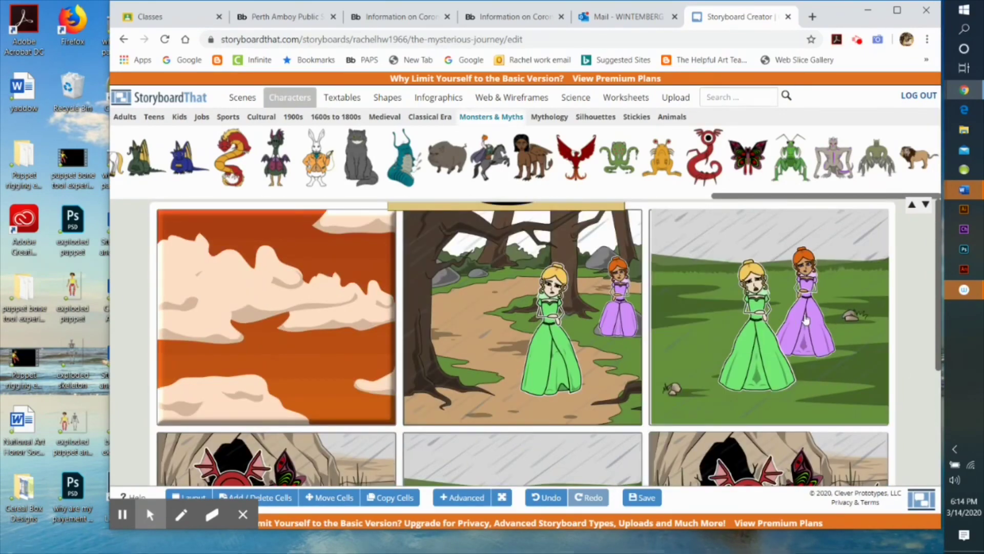
pyautogui.click(809, 320)
# Step: Copy the purple princess into the rainy cell and pose her with both hands on her face
pyautogui.click(559, 247)
pyautogui.scroll(-3, 681, 328)
pyautogui.moveTo(830, 340); pyautogui.dragTo(586, 350)
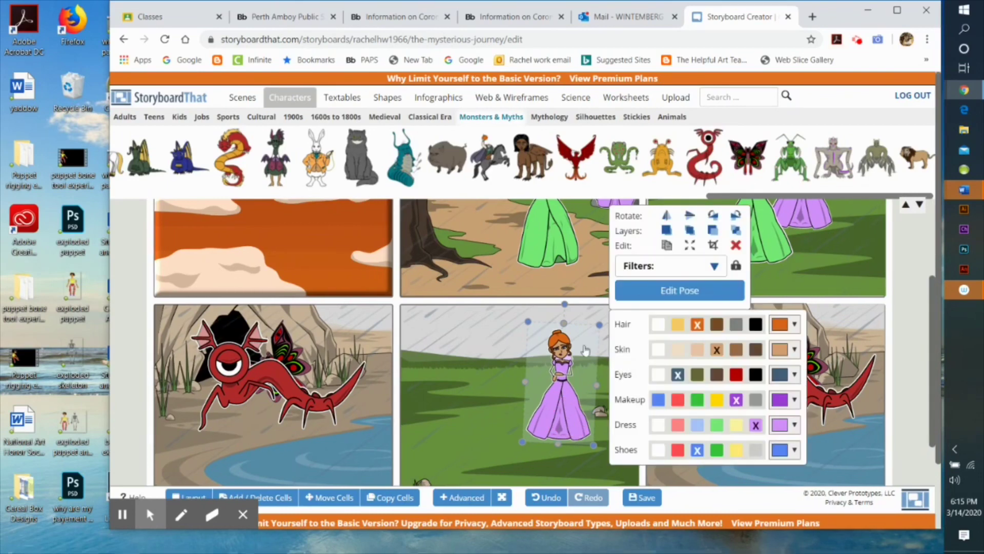
pyautogui.click(723, 289)
pyautogui.click(458, 372)
pyautogui.click(463, 429)
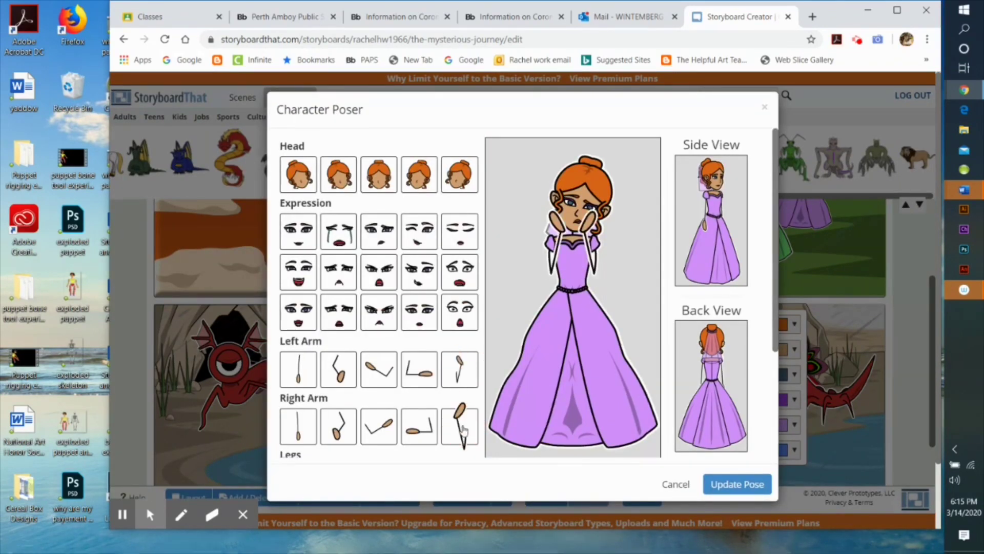
pyautogui.click(752, 484)
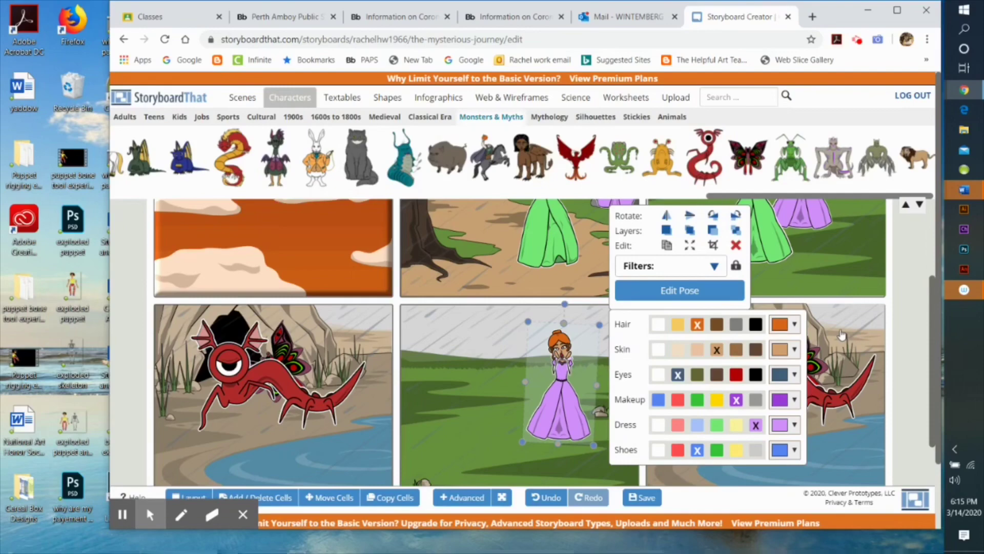
pyautogui.click(918, 316)
# Step: Pose the green princess seated with both arms resting at her waist
pyautogui.scroll(3, 908, 319)
pyautogui.click(764, 345)
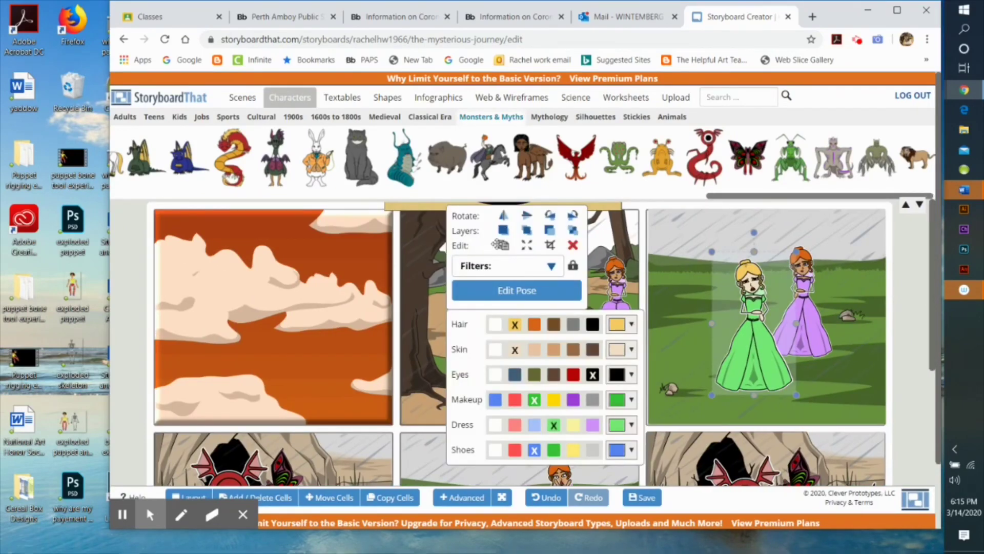
pyautogui.click(569, 295)
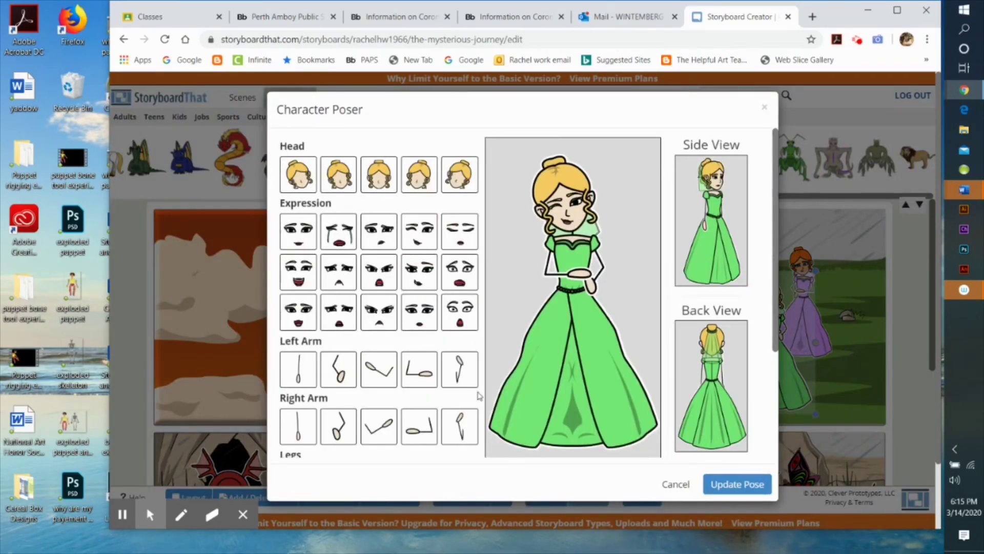
pyautogui.click(411, 345)
pyautogui.scroll(-1, 410, 359)
pyautogui.click(407, 374)
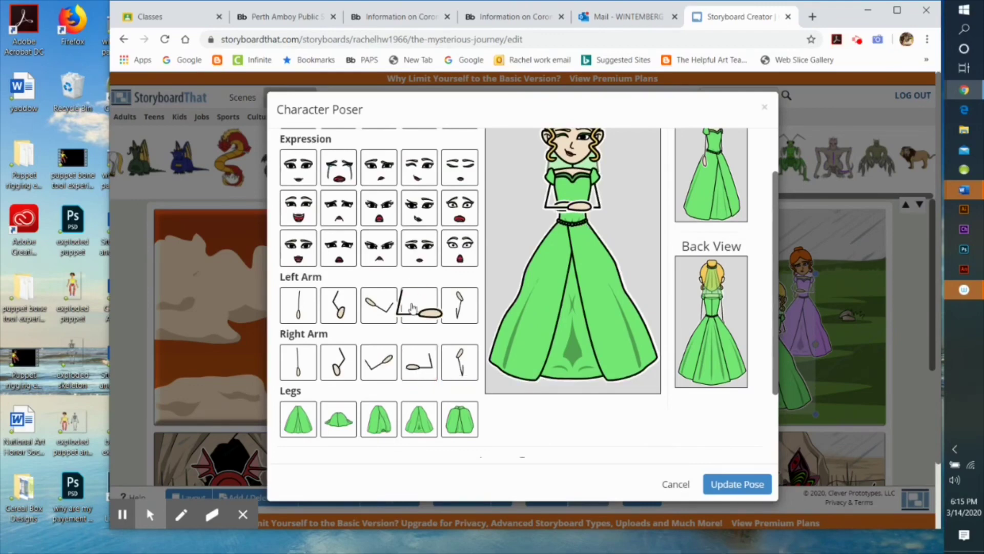
pyautogui.click(453, 418)
pyautogui.scroll(-1, 579, 436)
pyautogui.click(718, 482)
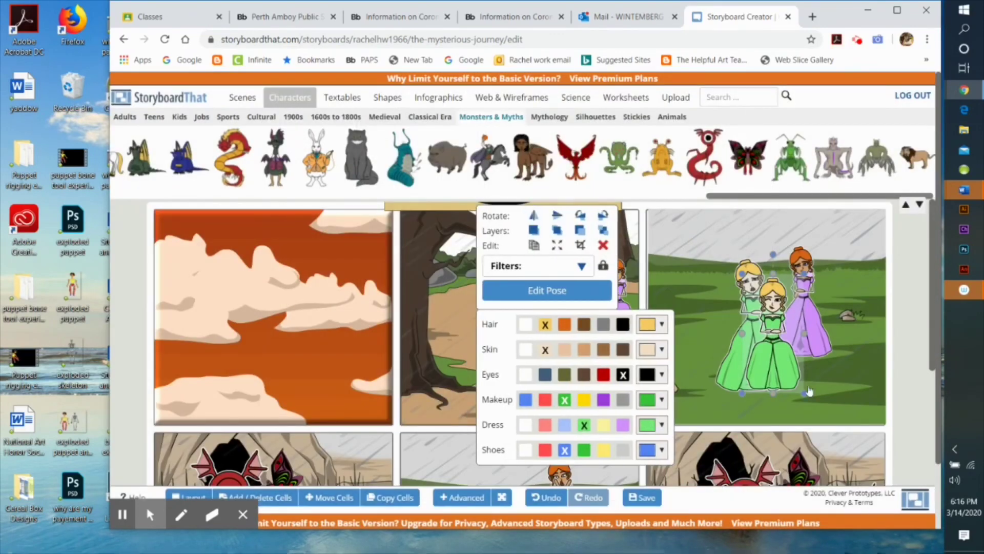
pyautogui.scroll(-2, 745, 231)
# Step: Copy the seated green princess and paste her onto the red monster's back
pyautogui.click(746, 199)
pyautogui.hotkey('ctrl', 'c')
pyautogui.hotkey('ctrl', 'v')
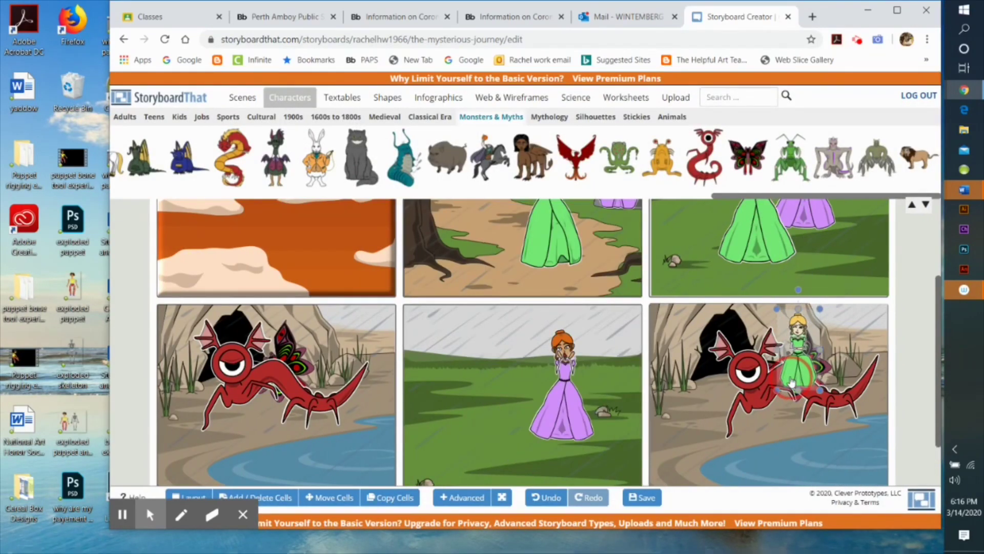
pyautogui.click(804, 363)
pyautogui.click(808, 286)
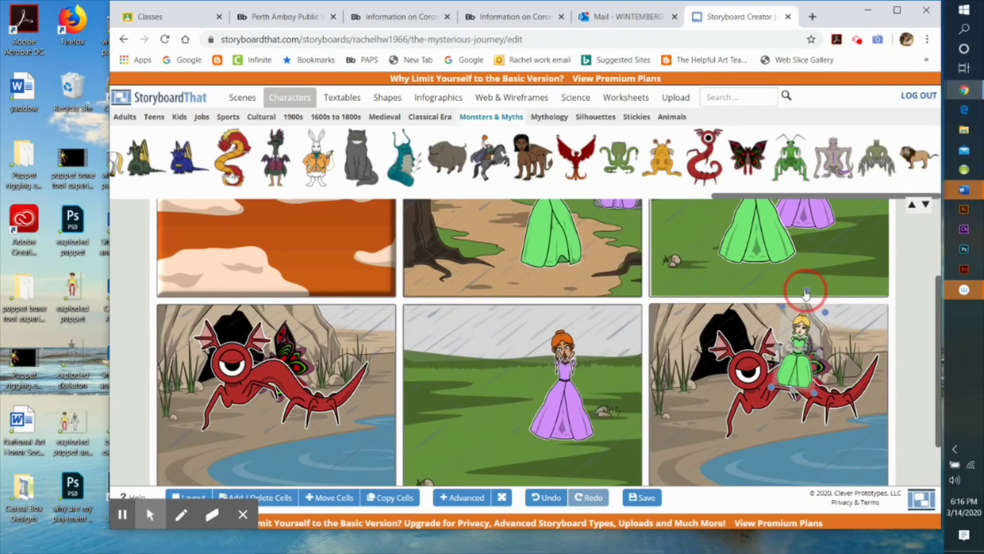
# Step: Widen the browser window slightly and save with Save & Continue
pyautogui.scroll(2, 916, 372)
pyautogui.scroll(-1, 902, 441)
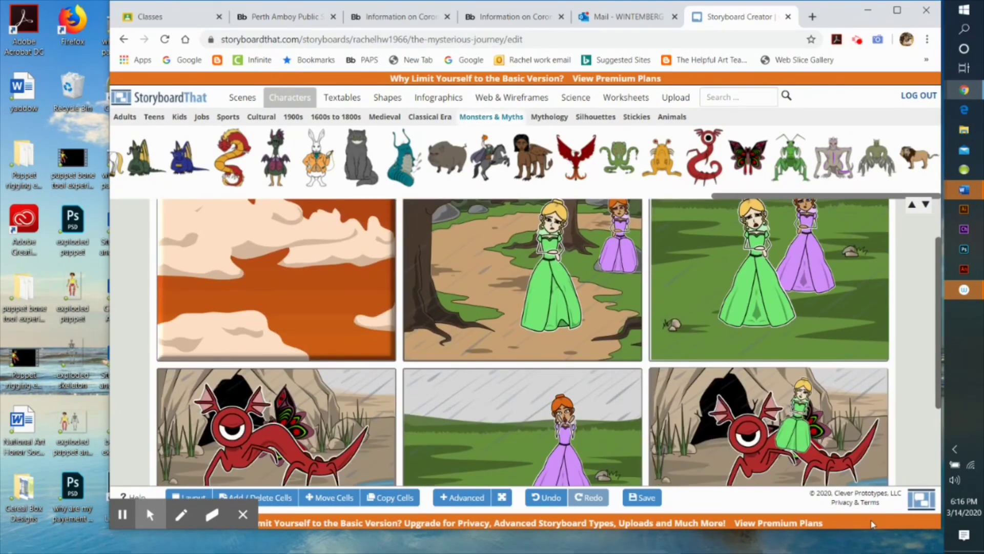
pyautogui.moveTo(7, 352); pyautogui.dragTo(10, 352)
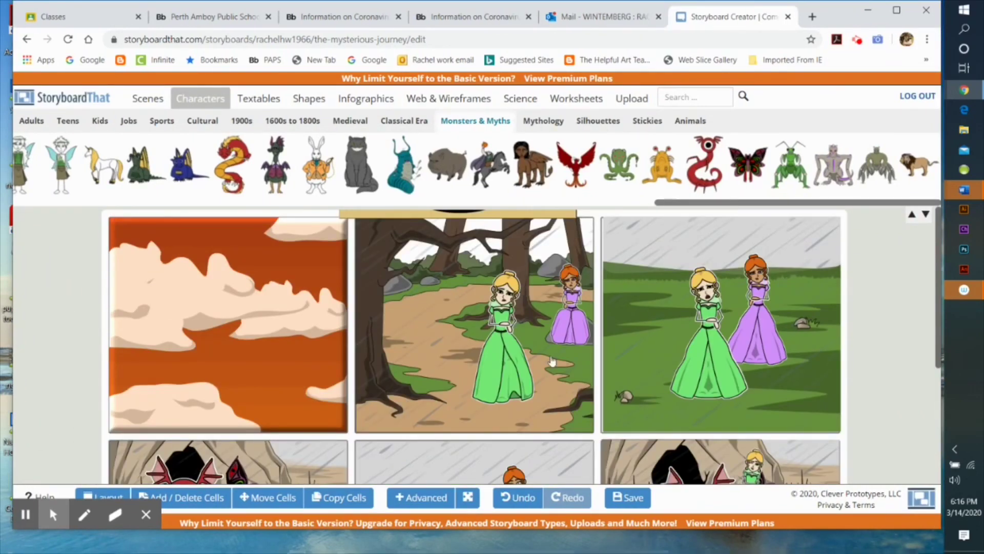
pyautogui.click(628, 497)
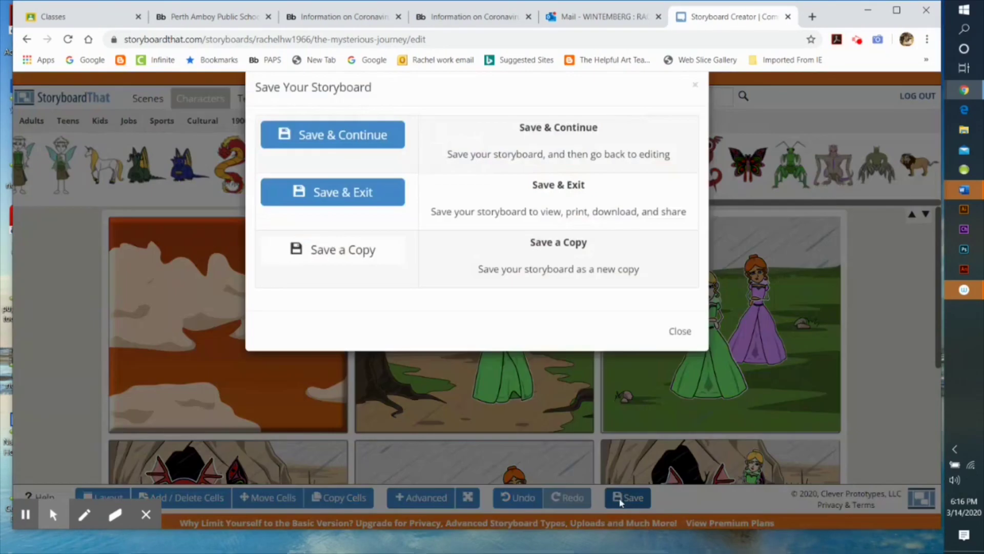
pyautogui.click(332, 156)
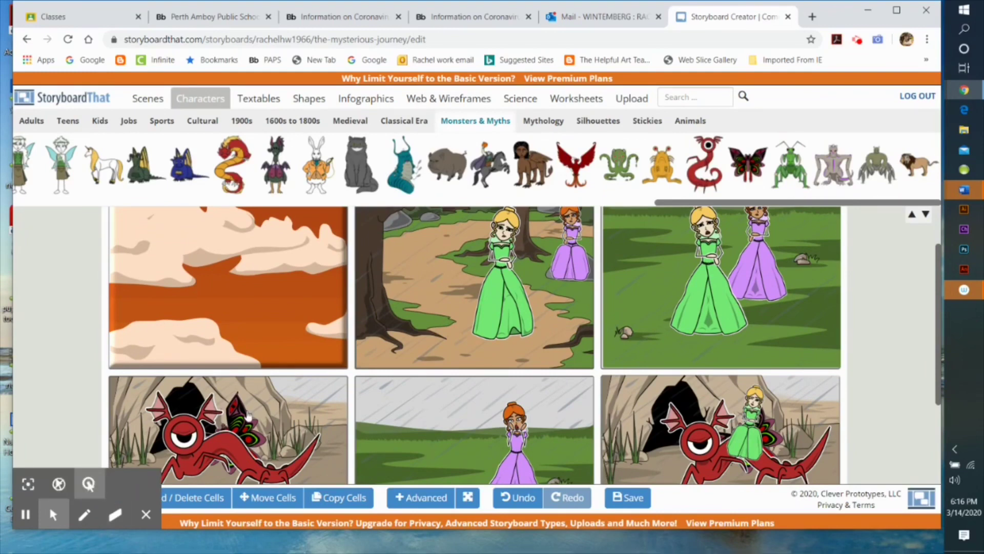
# Step: Open the storyboard Layout options and close them without changes
pyautogui.scroll(1, 243, 306)
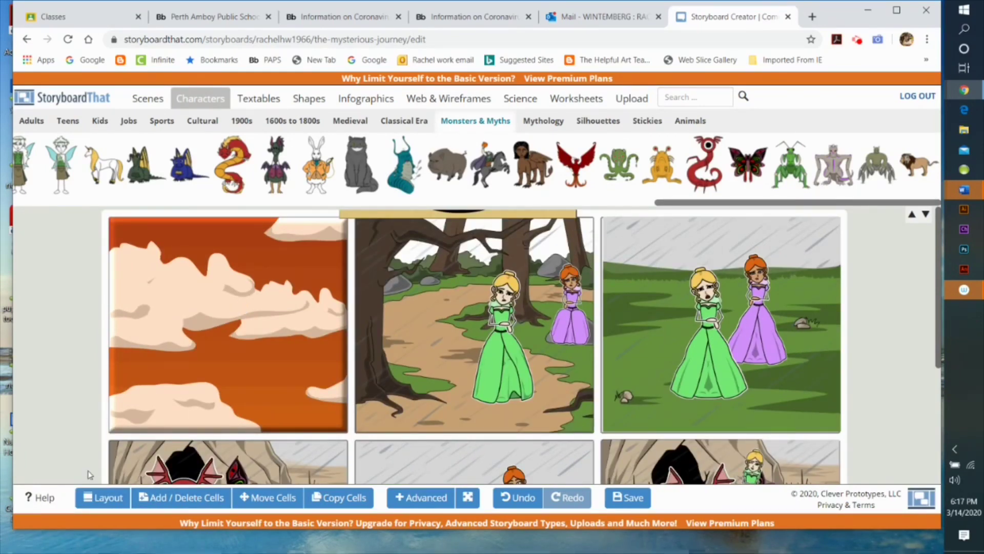
pyautogui.click(103, 497)
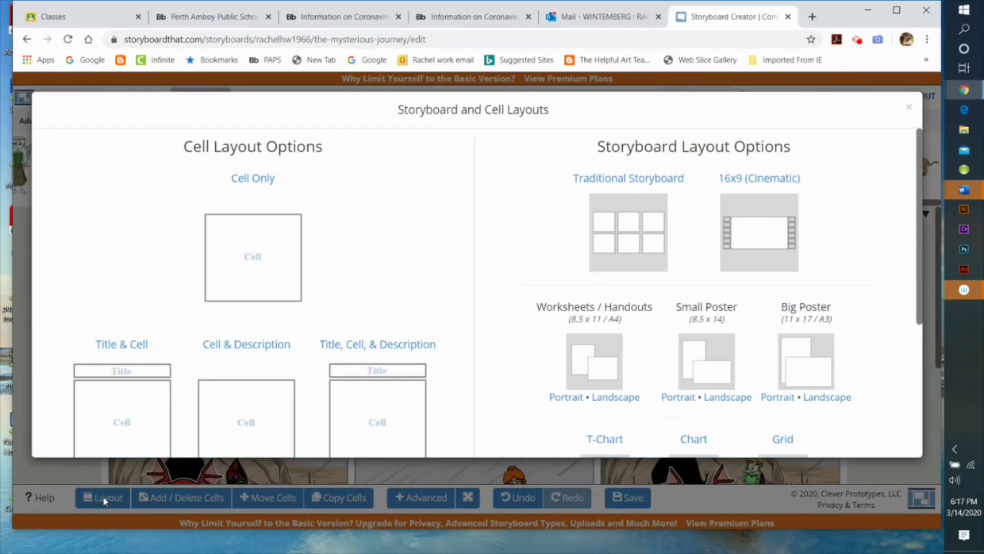
pyautogui.click(104, 497)
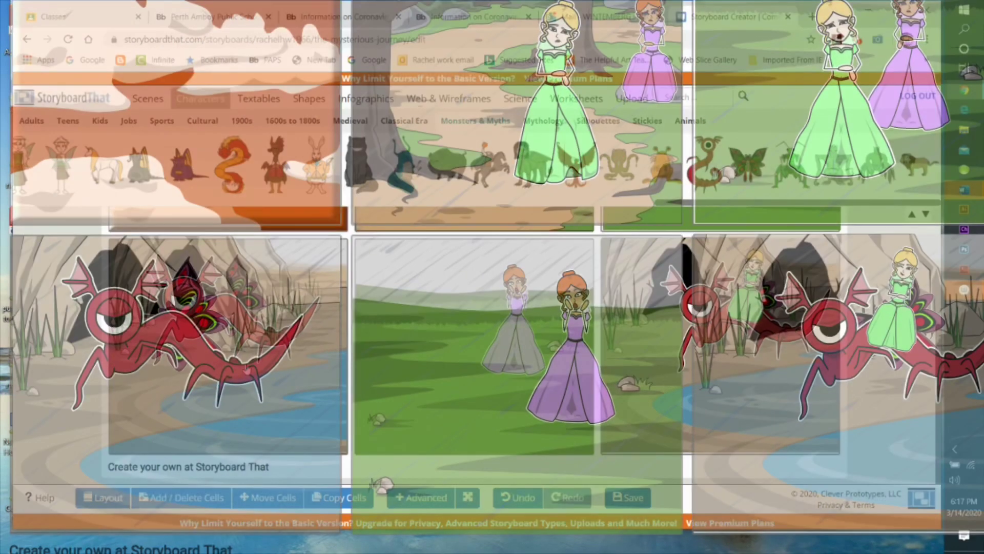